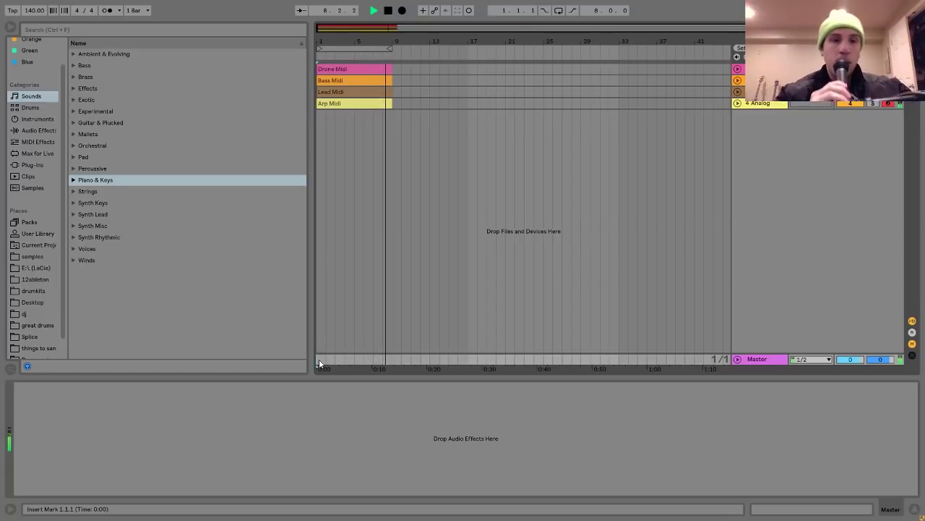
# - Stop the full loop, expand the Drone Midi track, solo it and audition it on its own
pyautogui.press('space')
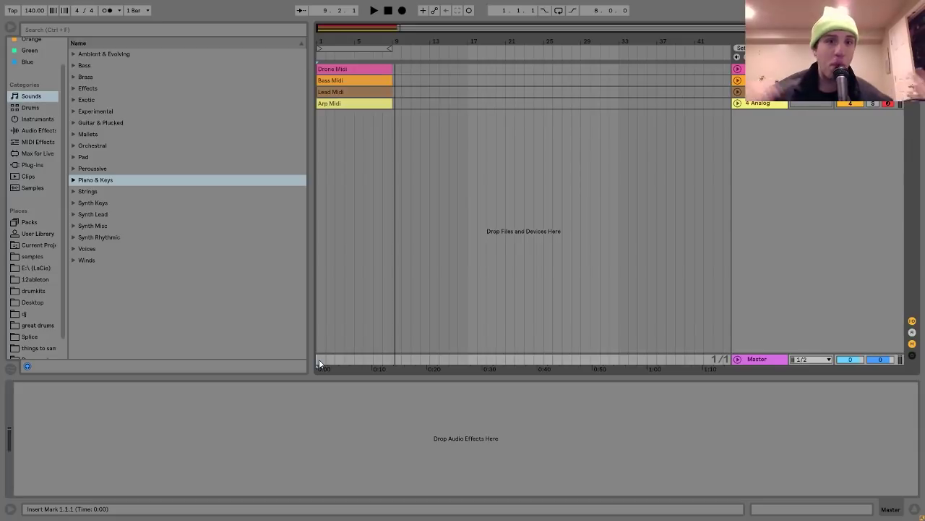
pyautogui.click(376, 68)
pyautogui.click(737, 69)
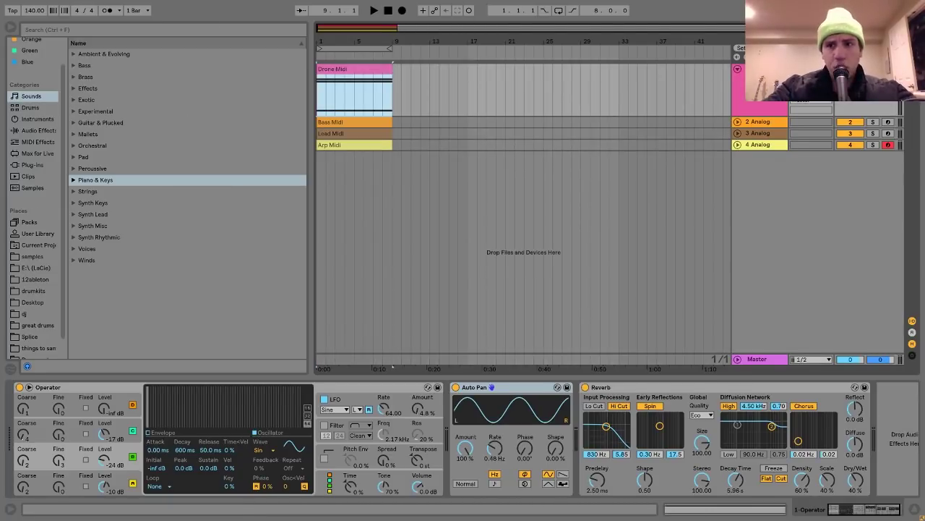
pyautogui.click(393, 368)
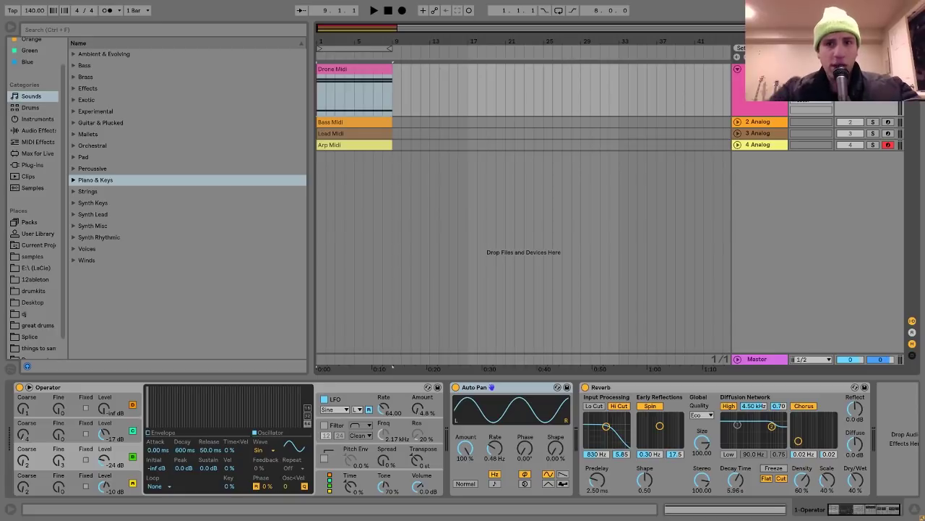
pyautogui.press('space')
pyautogui.click(737, 83)
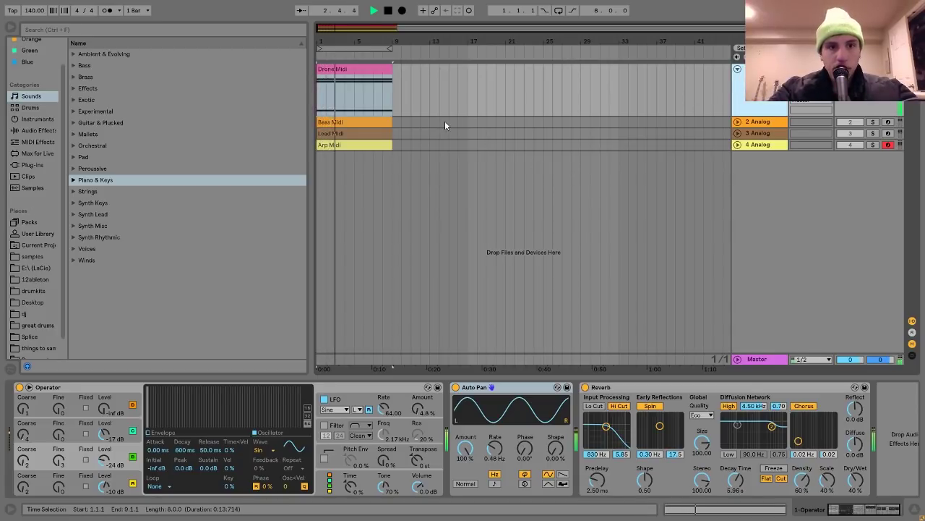
pyautogui.press('space')
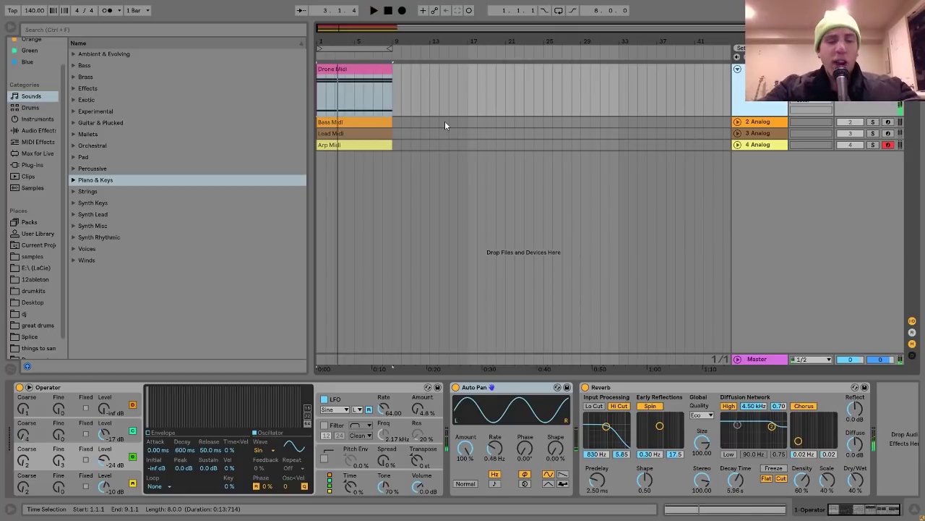
# - Examine the notes in the Drone Midi clip, return to the track's devices and audition the drone
pyautogui.doubleClick(374, 71)
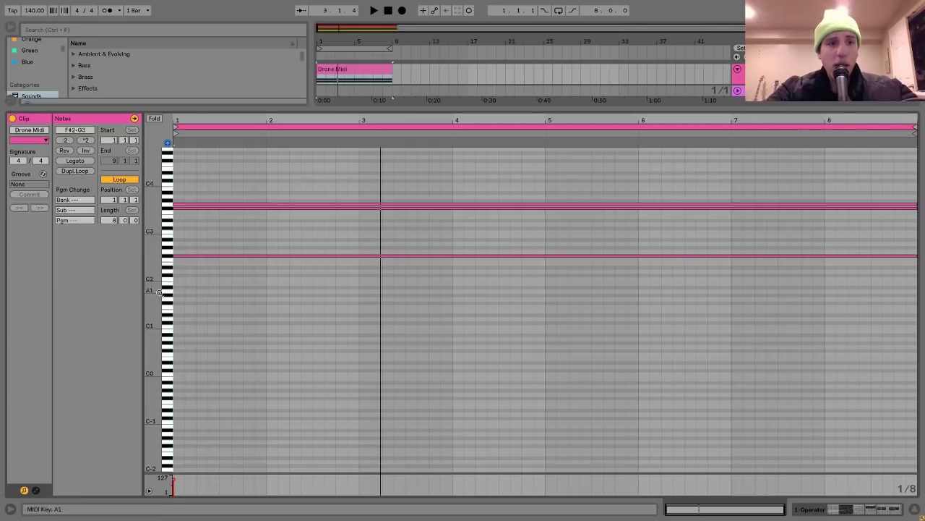
pyautogui.moveTo(145, 286); pyautogui.dragTo(524, 286)
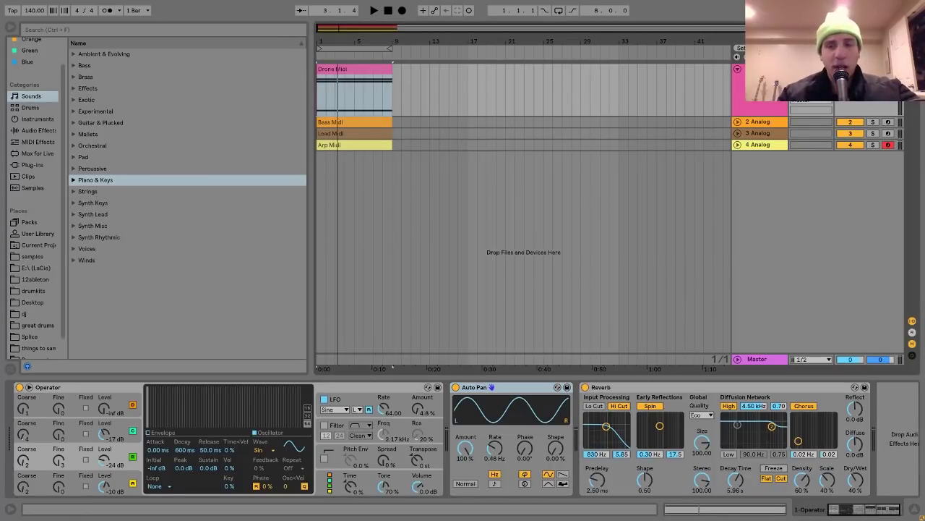
pyautogui.press('space')
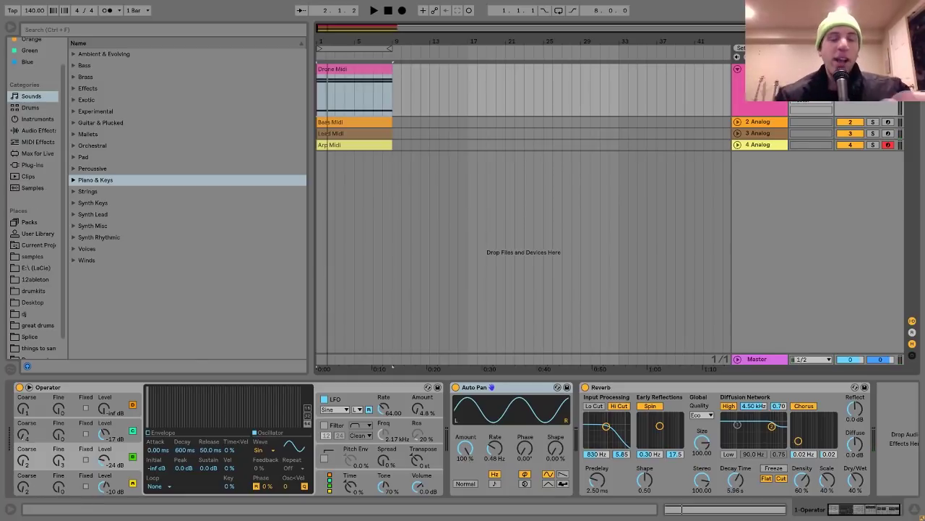
pyautogui.press('space')
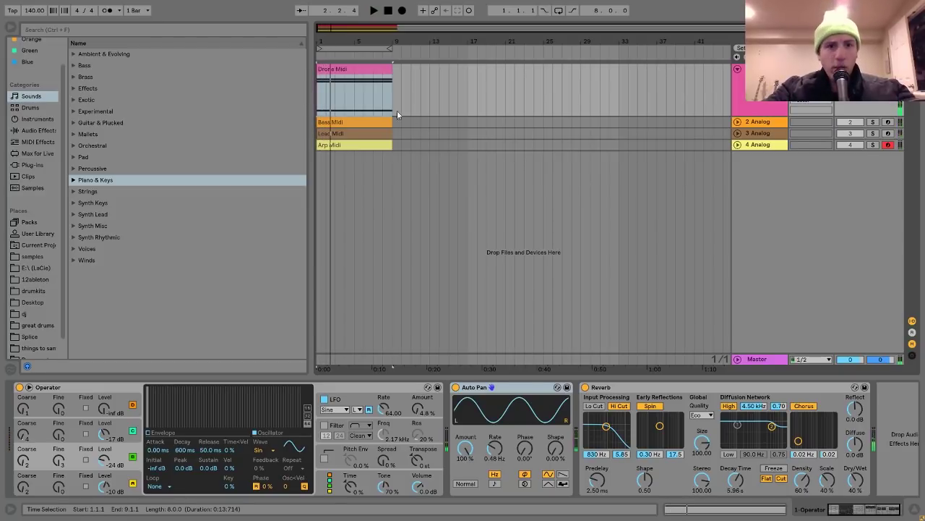
# - Reopen the Drone Midi clip's notes, zoom in on the sustained pitches and play them back
pyautogui.click(368, 77)
pyautogui.doubleClick(368, 78)
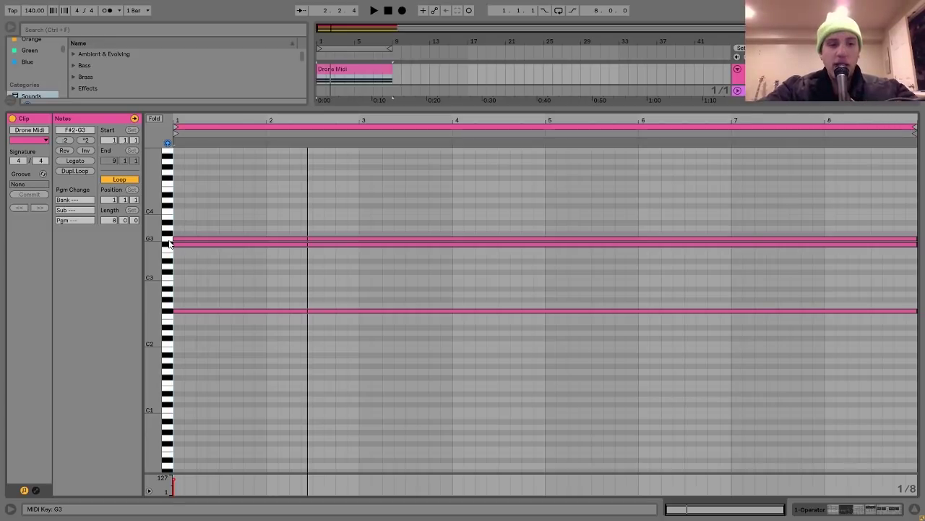
pyautogui.press('space')
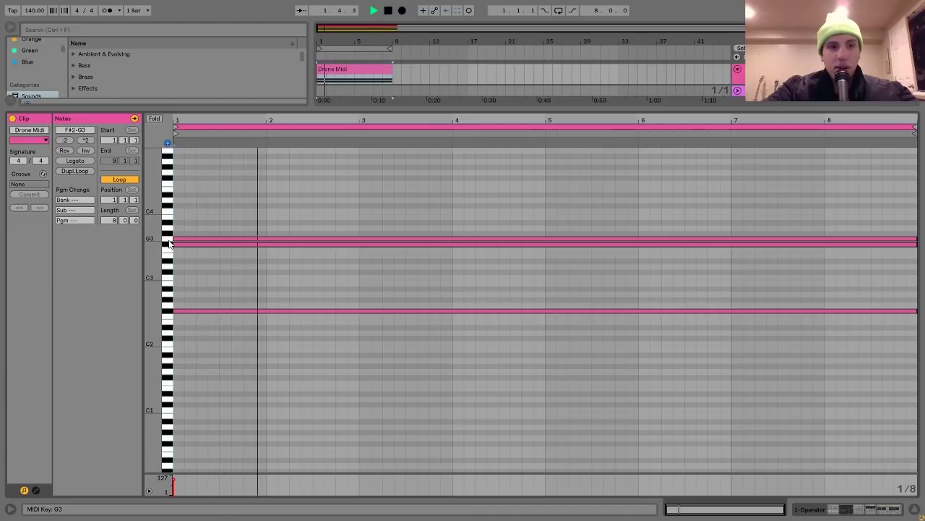
pyautogui.press('space')
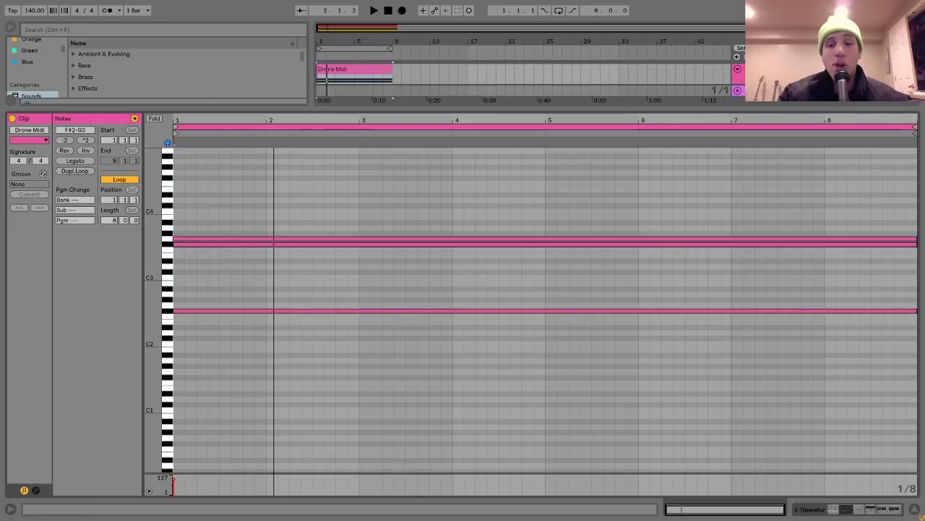
# - Return to the drone track's devices and inspect Operator's A, B and C oscillator settings
pyautogui.click(847, 511)
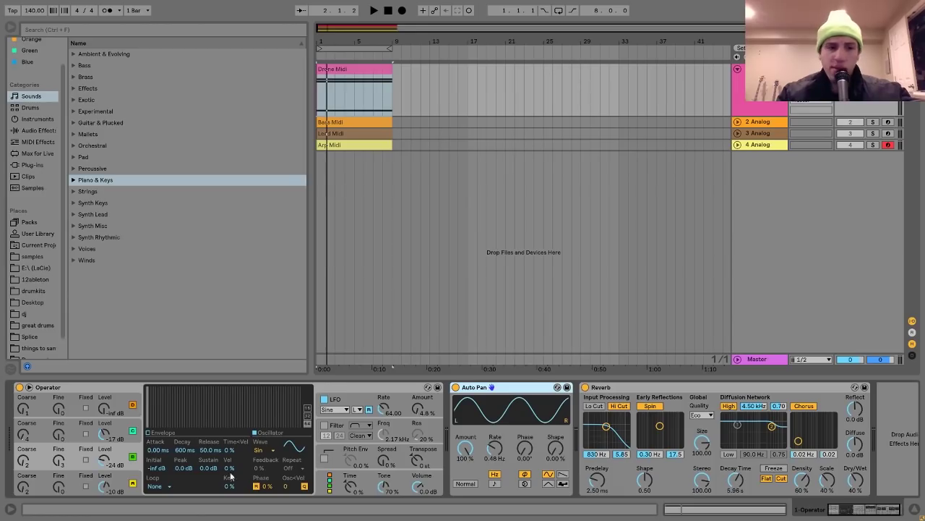
pyautogui.click(124, 481)
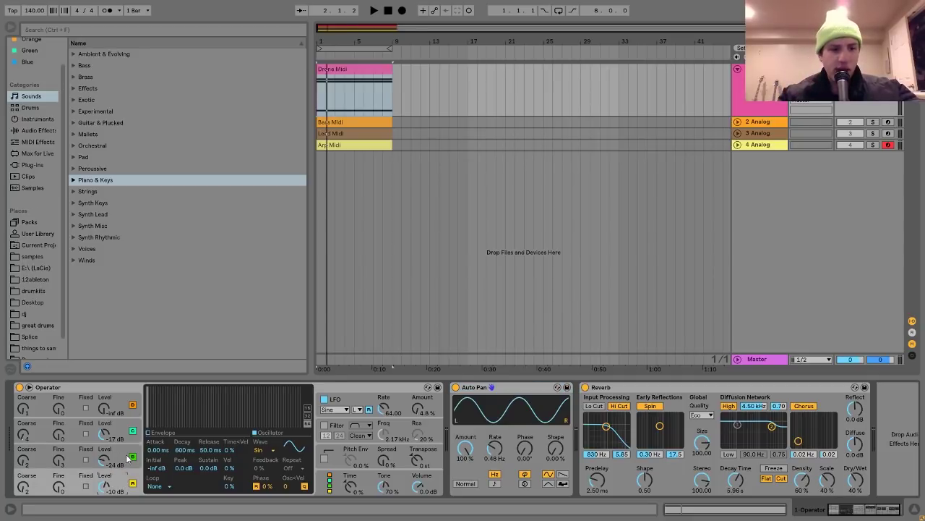
pyautogui.click(128, 460)
pyautogui.click(128, 432)
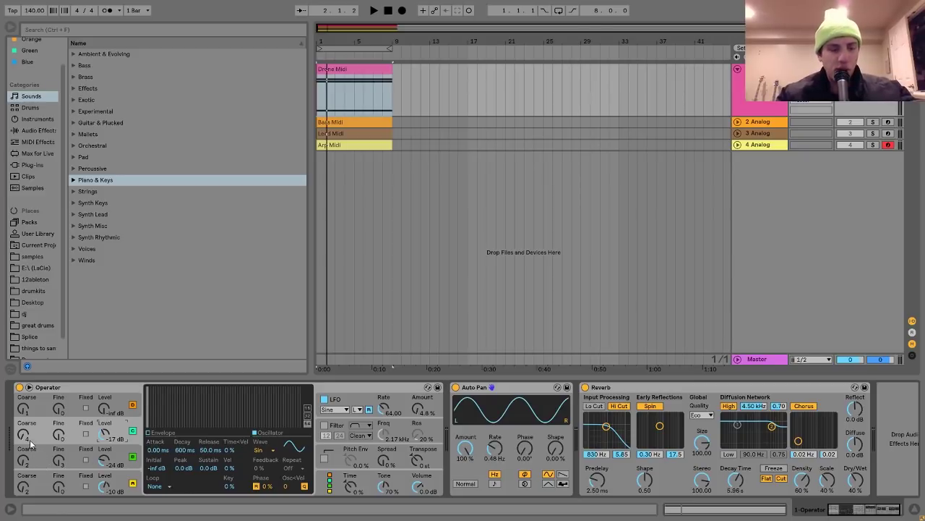
# - Show Operator's LFO and envelope settings and listen to the drone's modulation
pyautogui.click(340, 400)
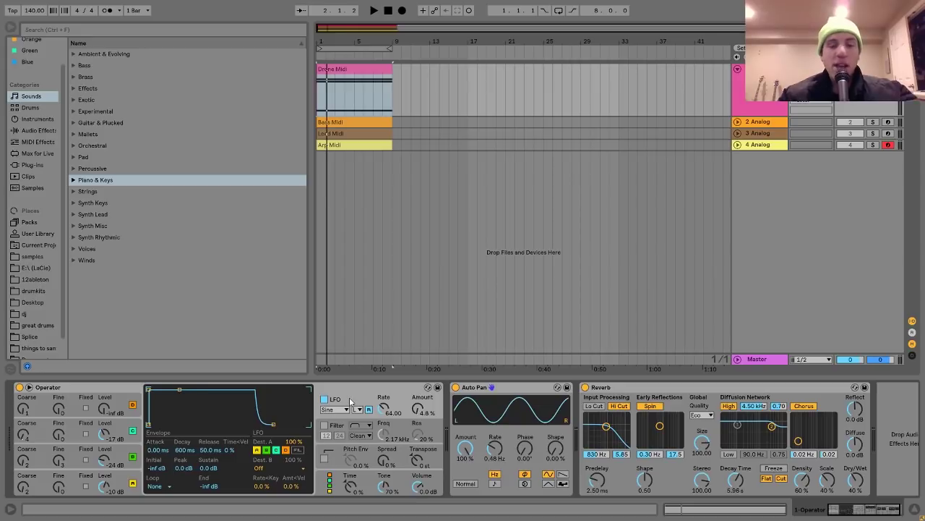
pyautogui.press('space')
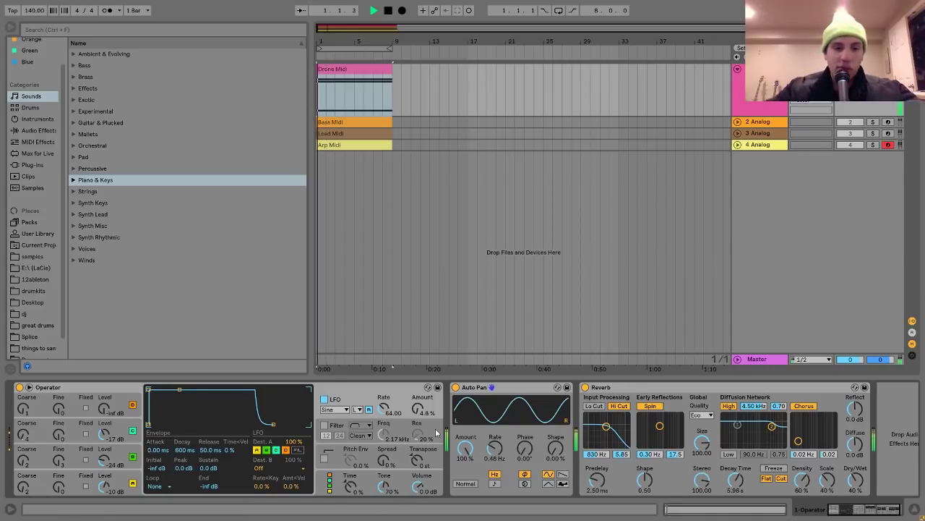
pyautogui.press('space')
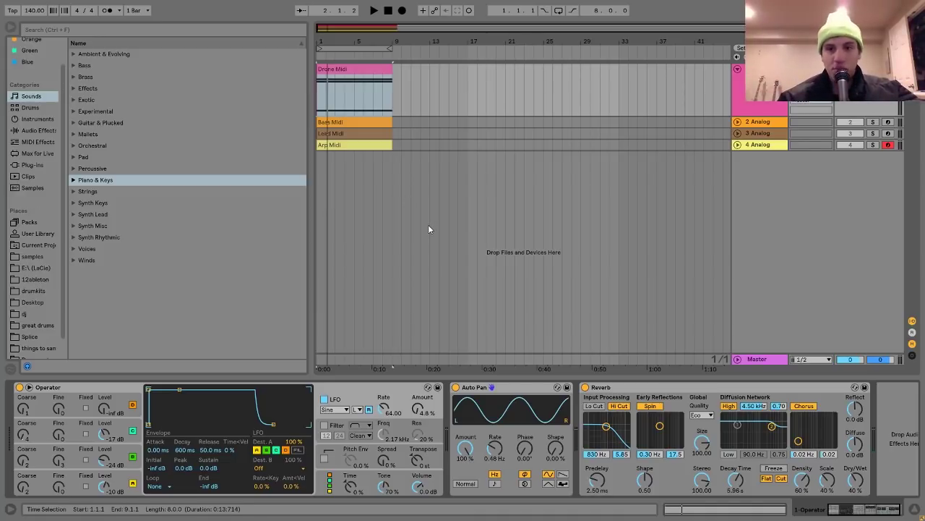
# - Look over the device chains of the 3 Analog and 4 Analog tracks and return to the drone track
pyautogui.click(767, 135)
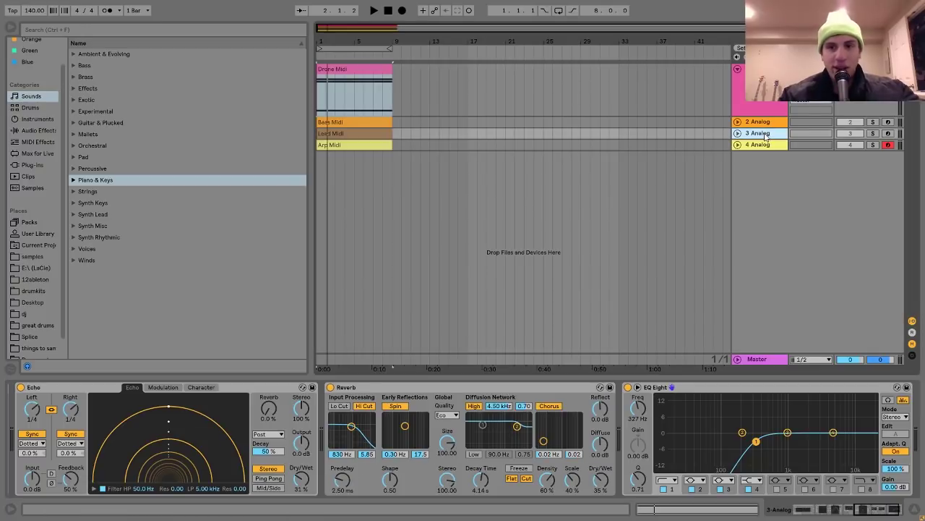
pyautogui.click(767, 145)
pyautogui.click(767, 92)
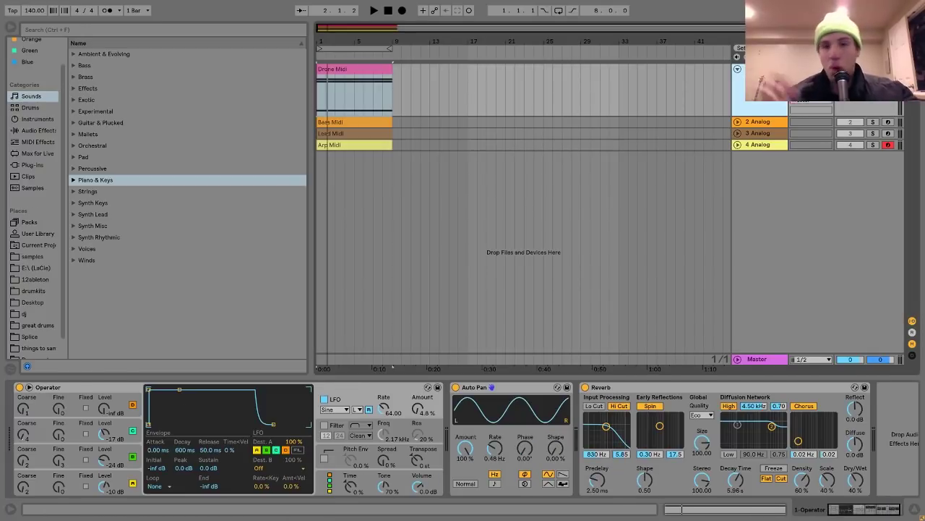
# - Compare the drone with its Auto Pan bypassed and re-enabled during playback
pyautogui.click(494, 389)
pyautogui.press('space')
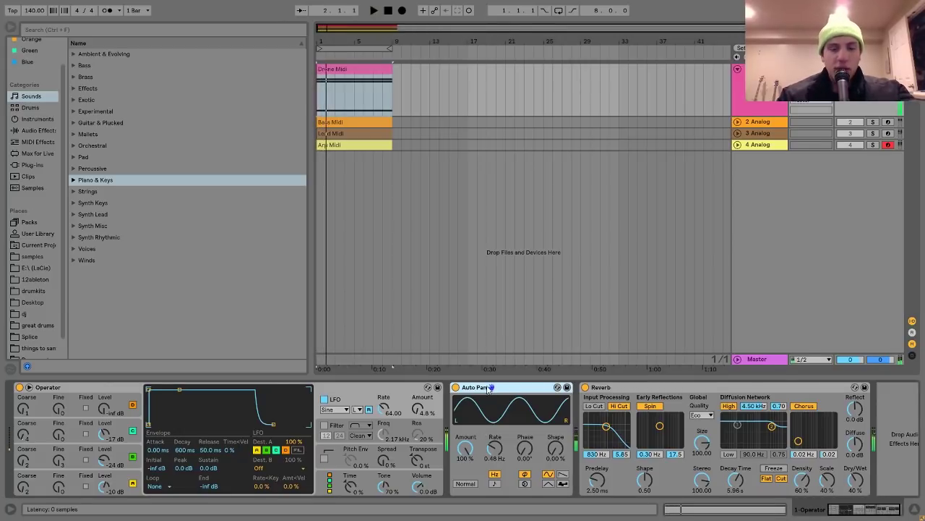
pyautogui.click(455, 387)
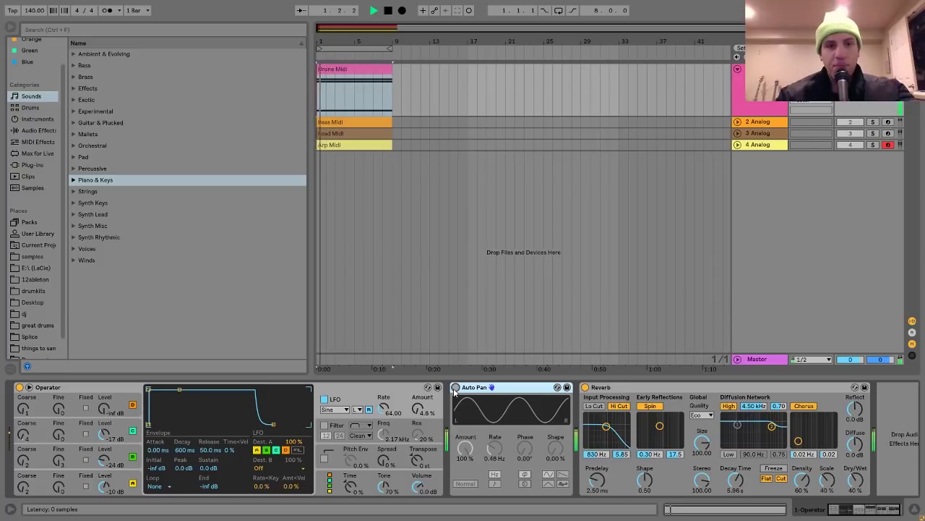
pyautogui.click(455, 388)
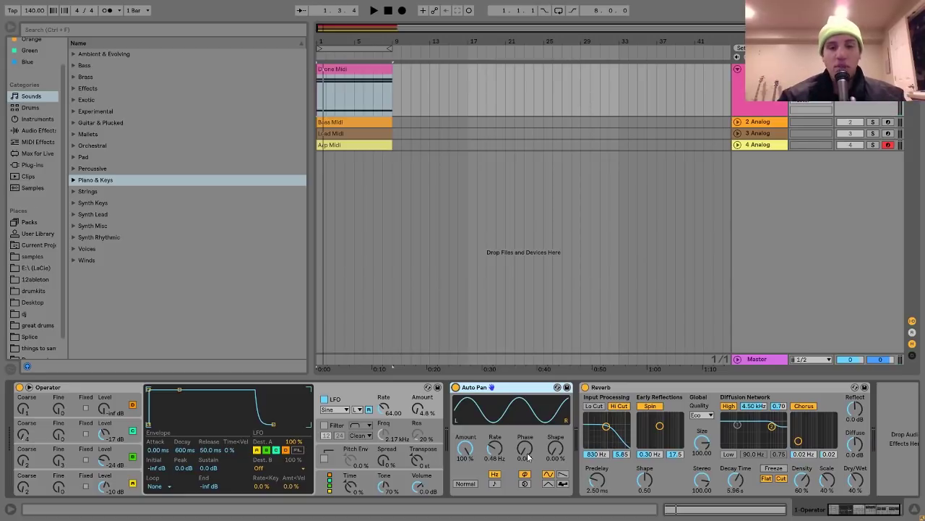
# - Try an Auto Pan phase of 180°, restore it to 0.00° and audition the drone
pyautogui.moveTo(528, 457); pyautogui.dragTo(528, 456)
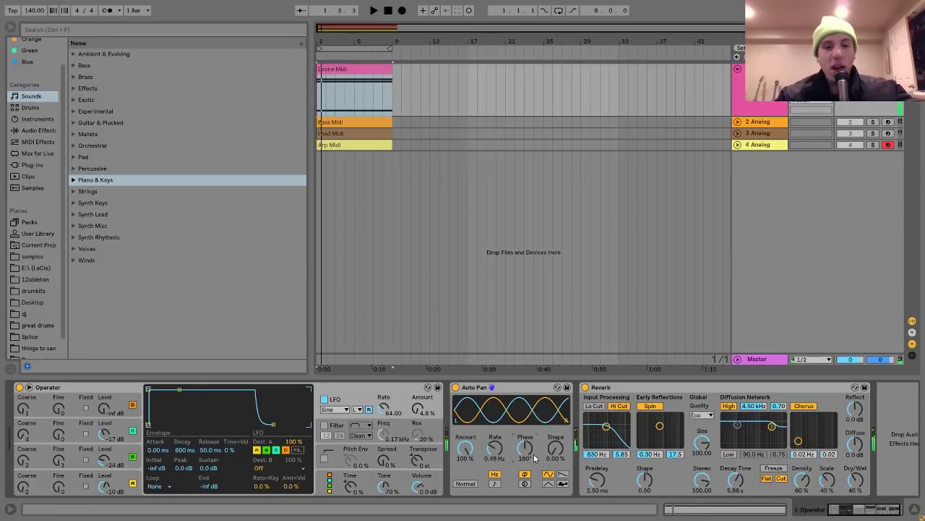
pyautogui.moveTo(535, 458); pyautogui.dragTo(529, 455)
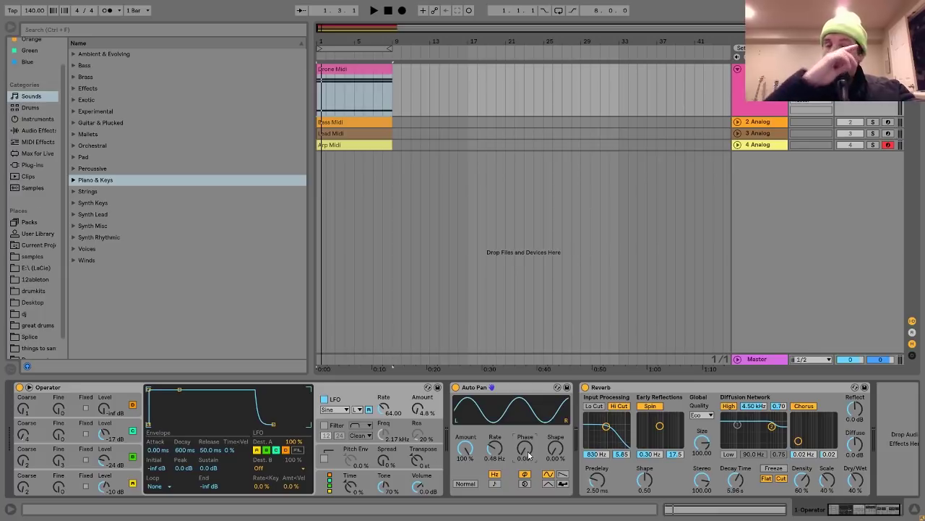
pyautogui.press('space')
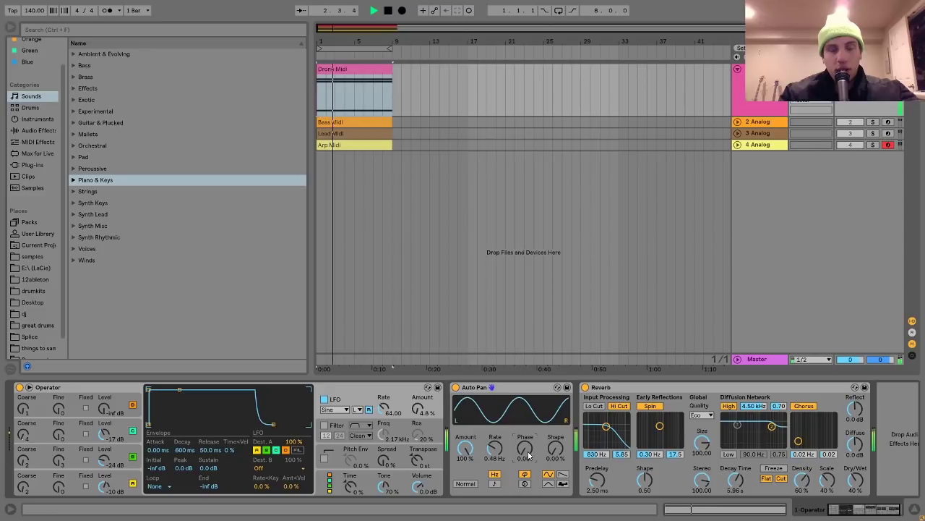
pyautogui.press('space')
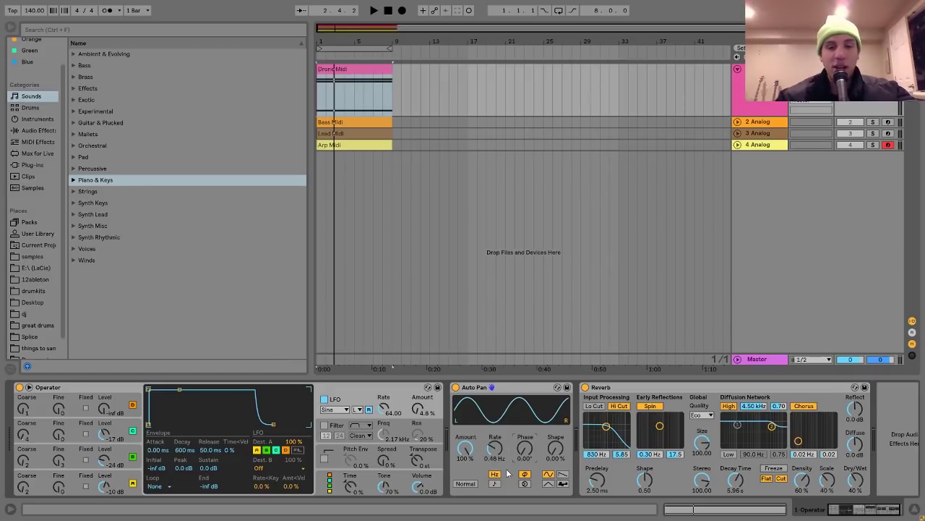
# - Review the drone's Auto Pan and Reverb devices and play the track to hear the reverb
pyautogui.click(476, 388)
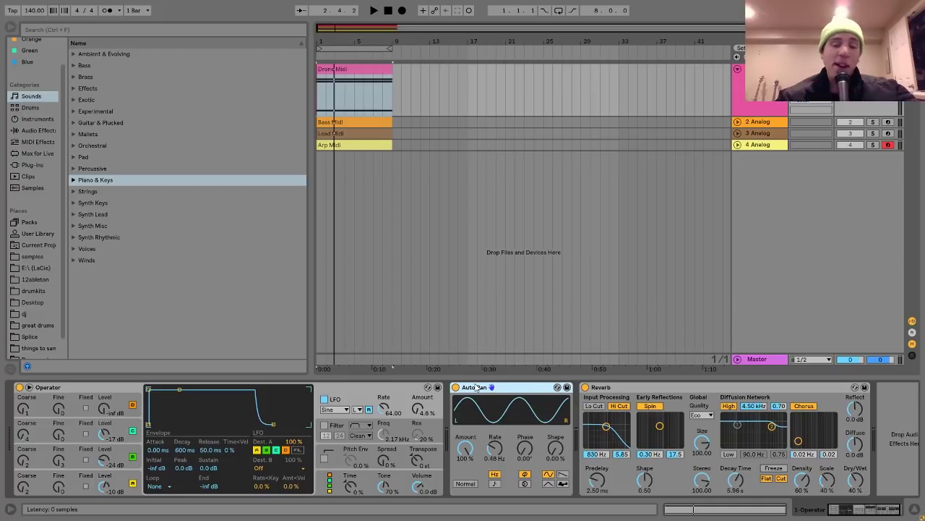
pyautogui.click(650, 390)
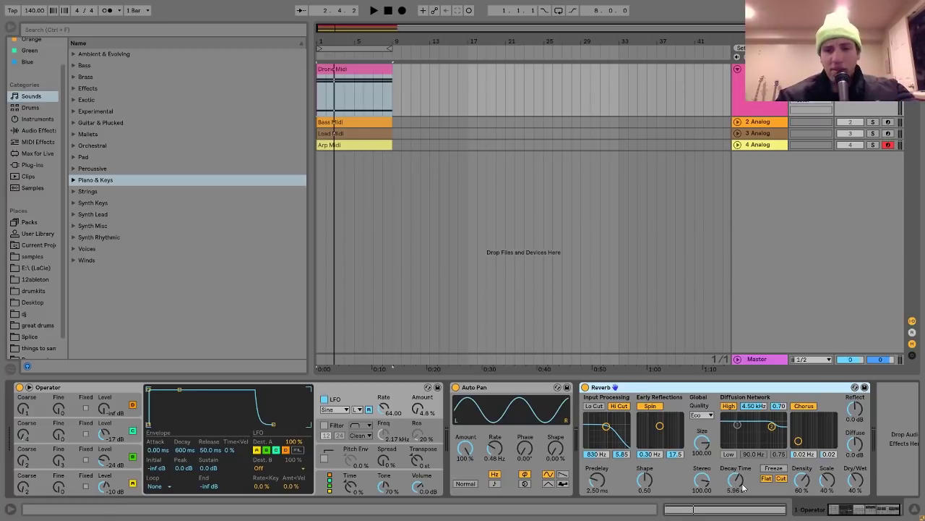
pyautogui.press('space')
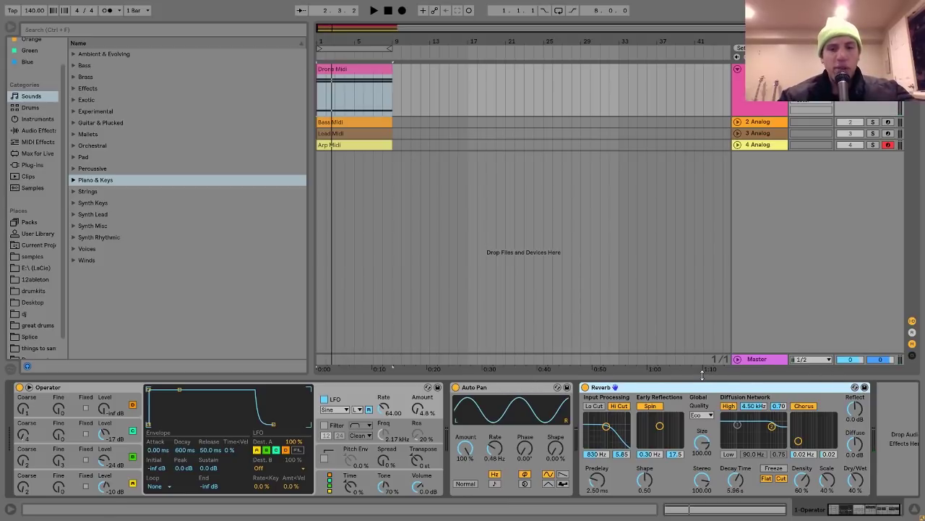
pyautogui.press('space')
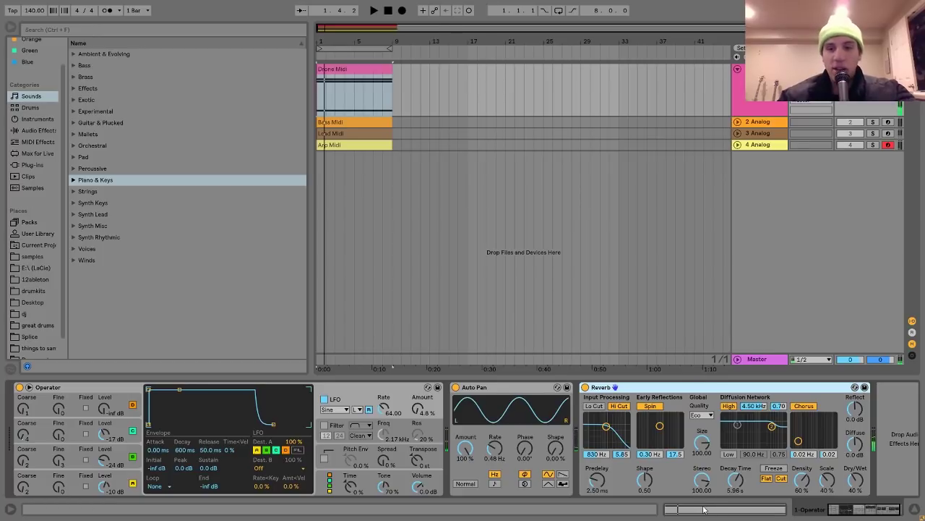
# - Try a much shorter Reverb decay time on the drone during playback, stop and undo the change
pyautogui.moveTo(736, 480); pyautogui.dragTo(735, 498)
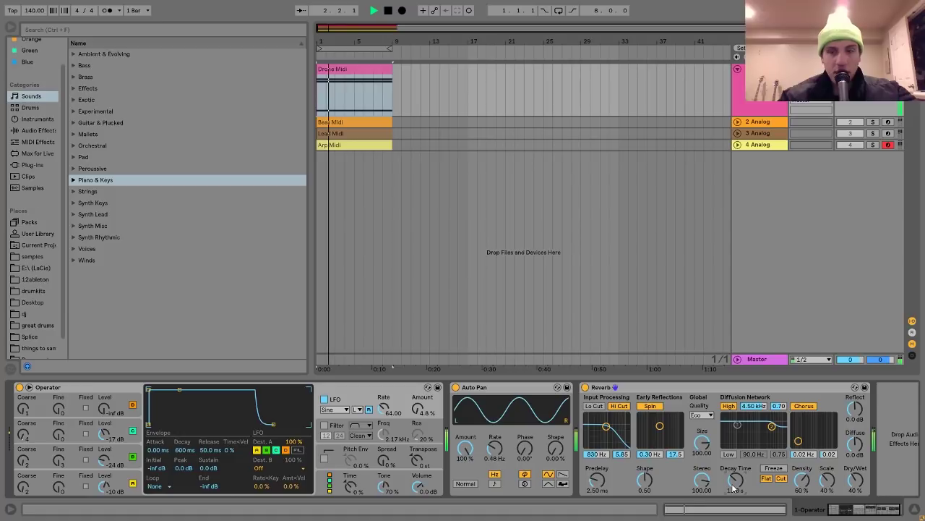
pyautogui.press('space')
pyautogui.hotkey('ctrl', 'z')
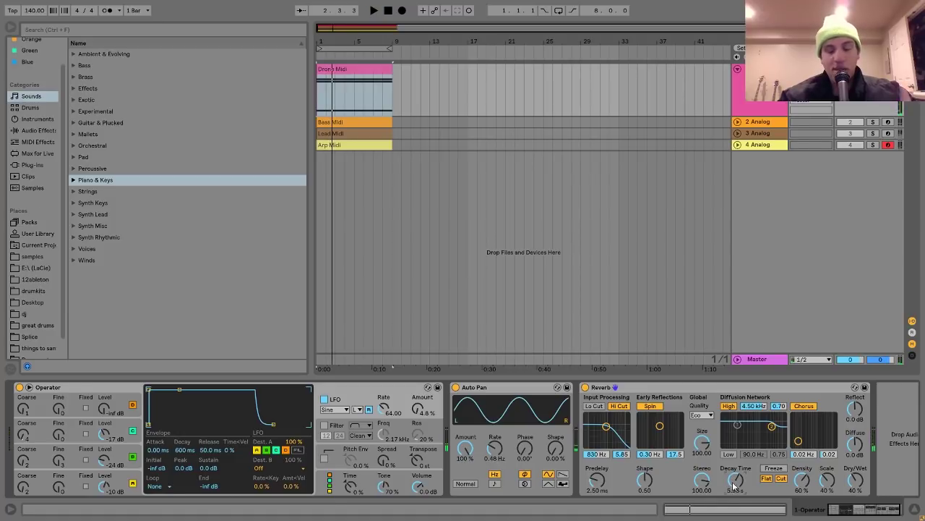
# - Show the devices of the 2 Analog bass track, solo it and start playback
pyautogui.click(752, 122)
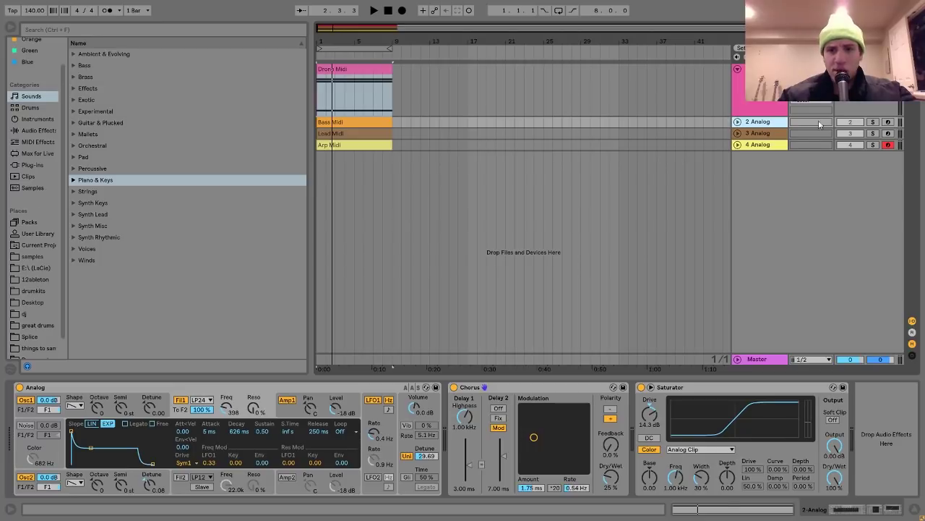
pyautogui.click(872, 122)
pyautogui.press('space')
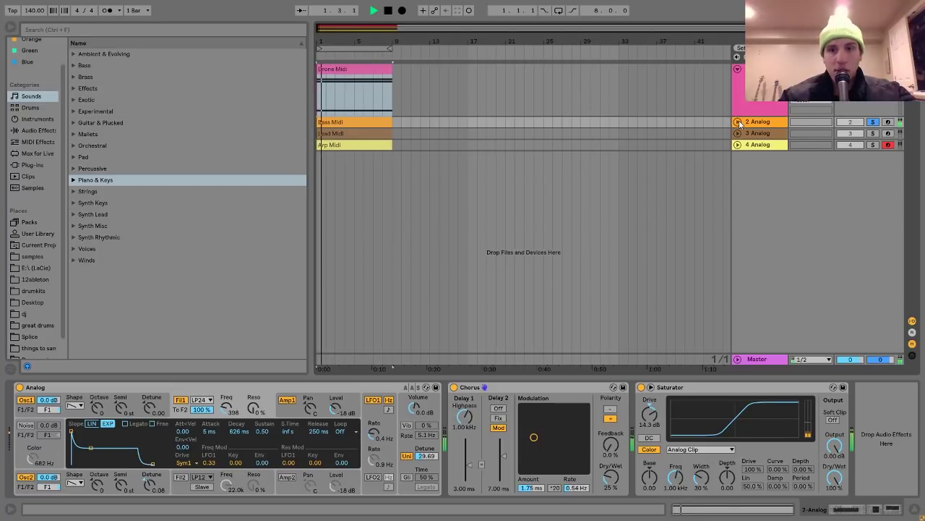
# - Unfold the 2 Analog track, inspect the Bass Midi clip's notes and play the soloed bass from the start
pyautogui.click(738, 121)
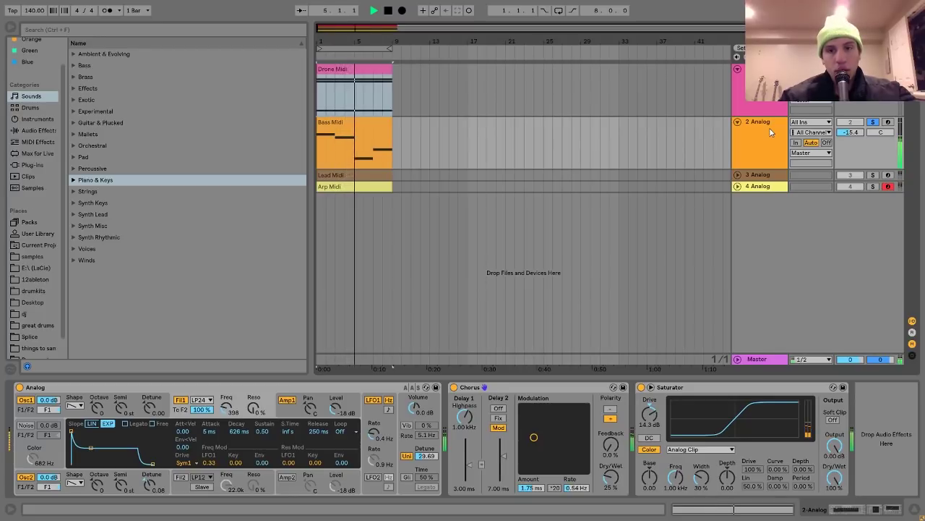
pyautogui.press('space')
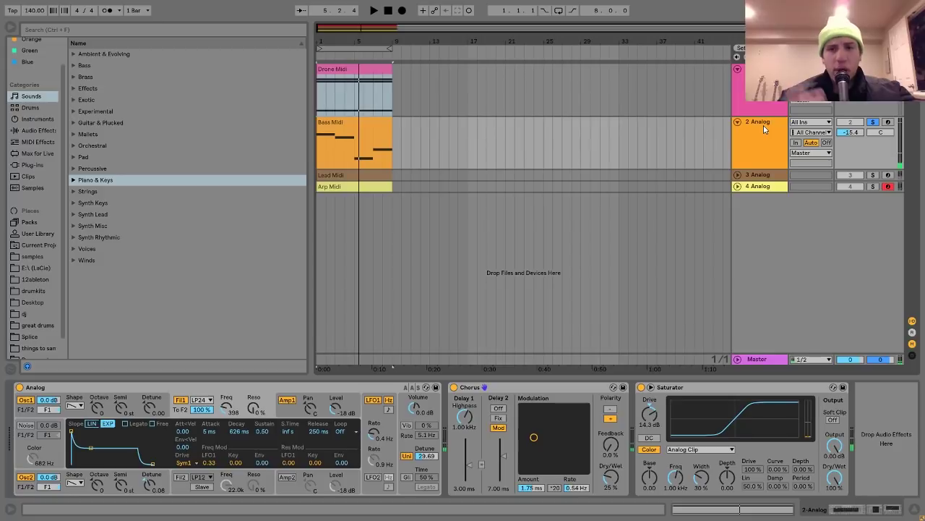
pyautogui.click(355, 121)
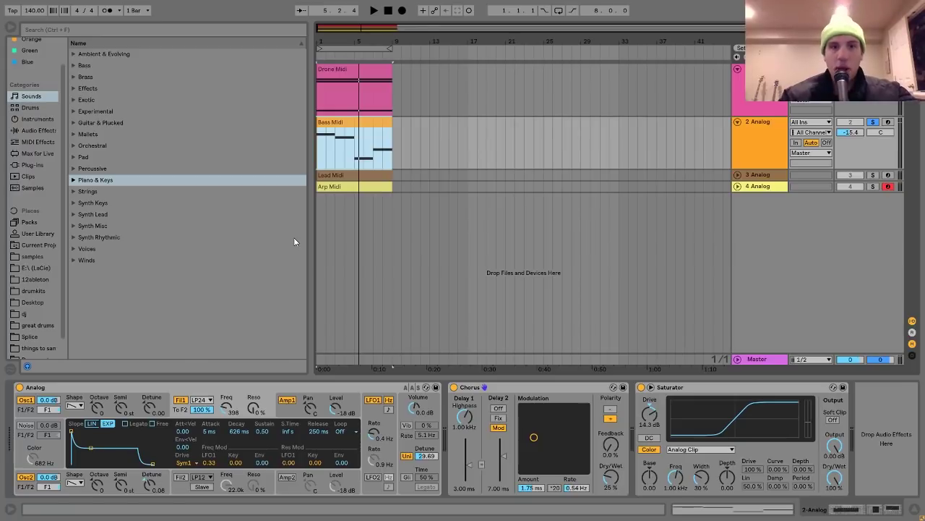
pyautogui.doubleClick(358, 120)
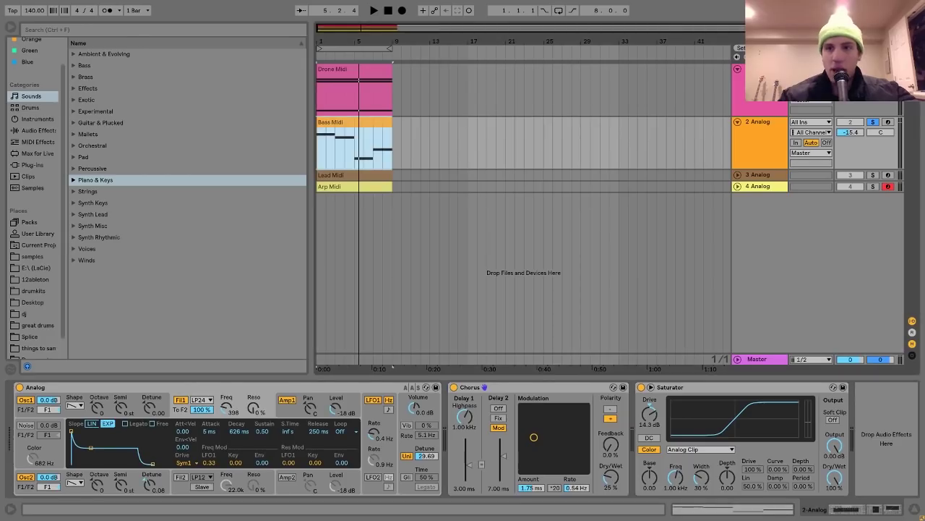
pyautogui.press('space')
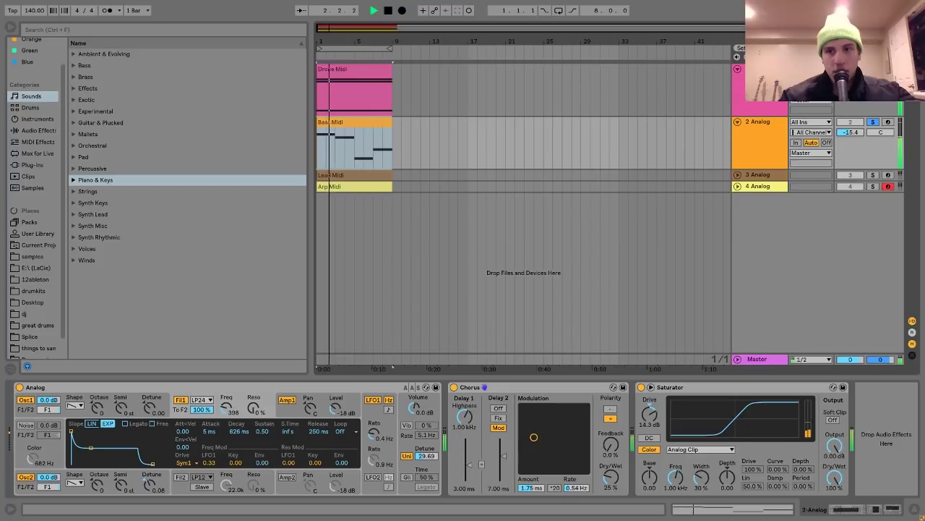
pyautogui.press('space')
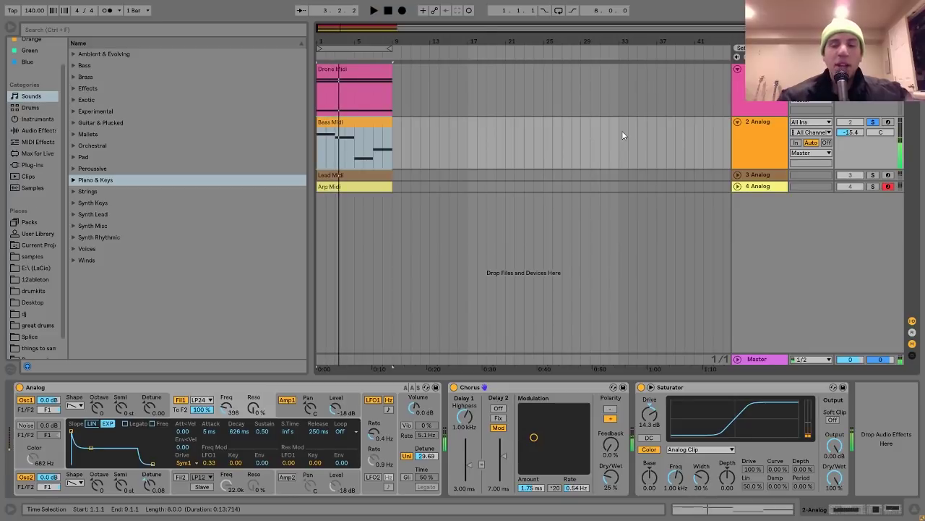
# - Review the Bass Midi clip, audition the bass together with the 4 Analog arp soloed, and return to soloing only 2 Analog
pyautogui.doubleClick(361, 127)
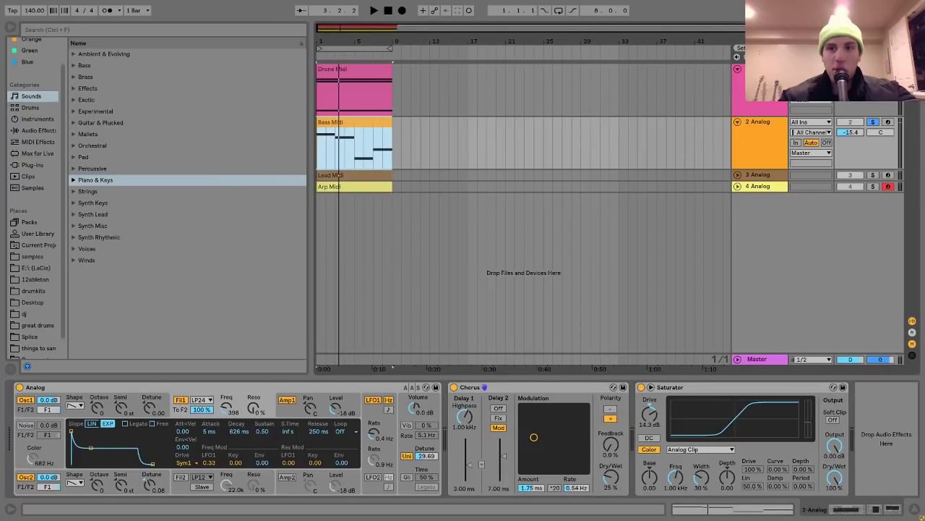
pyautogui.press('space')
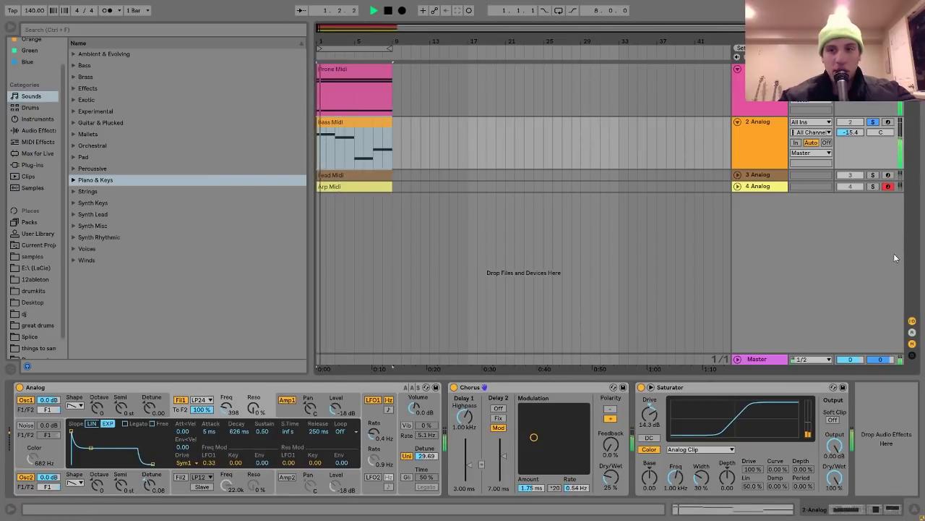
pyautogui.click(873, 187)
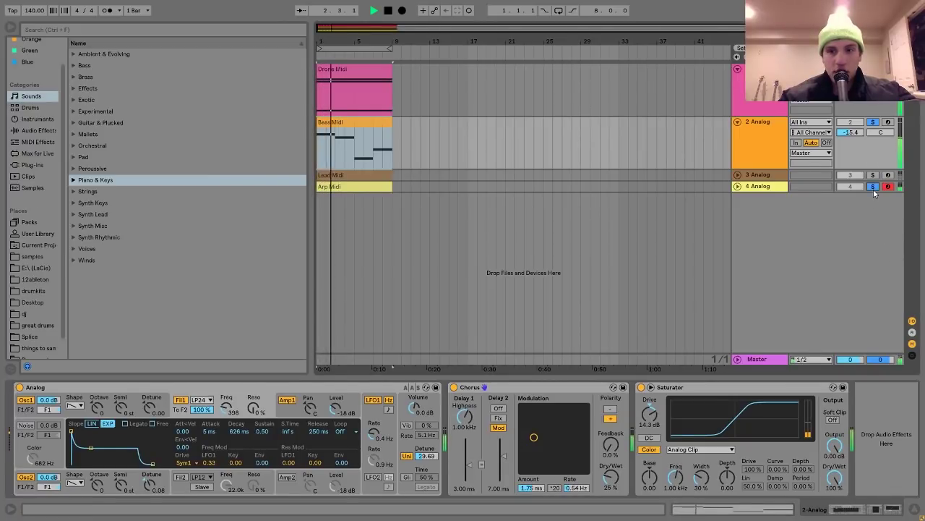
pyautogui.press('space')
pyautogui.click(873, 187)
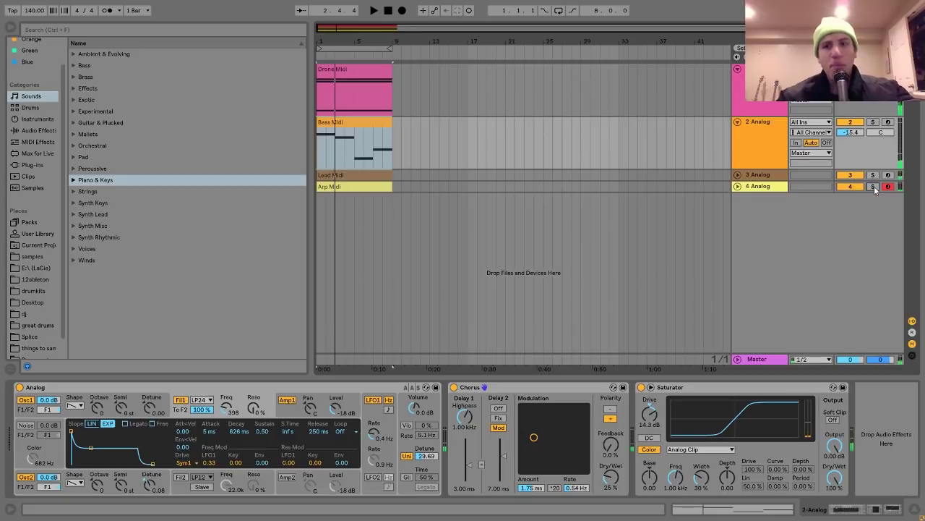
pyautogui.click(745, 161)
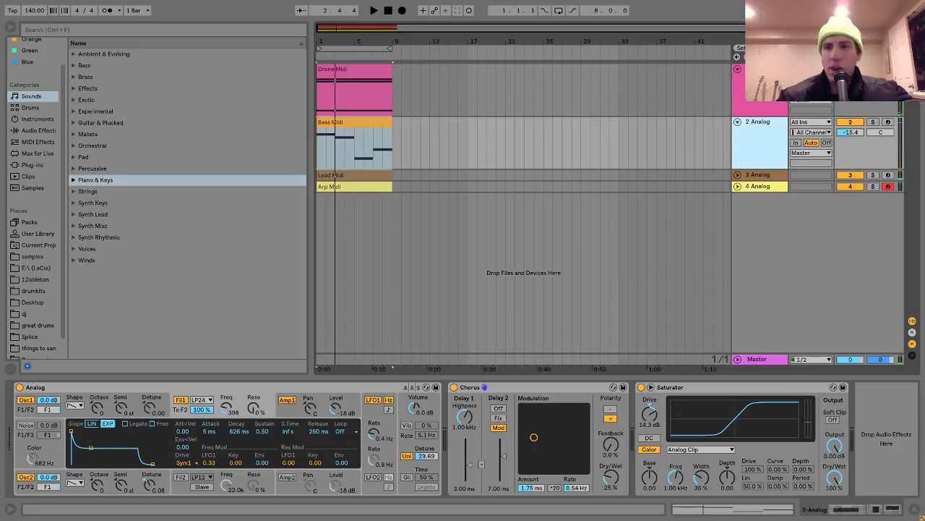
pyautogui.click(874, 121)
pyautogui.click(383, 163)
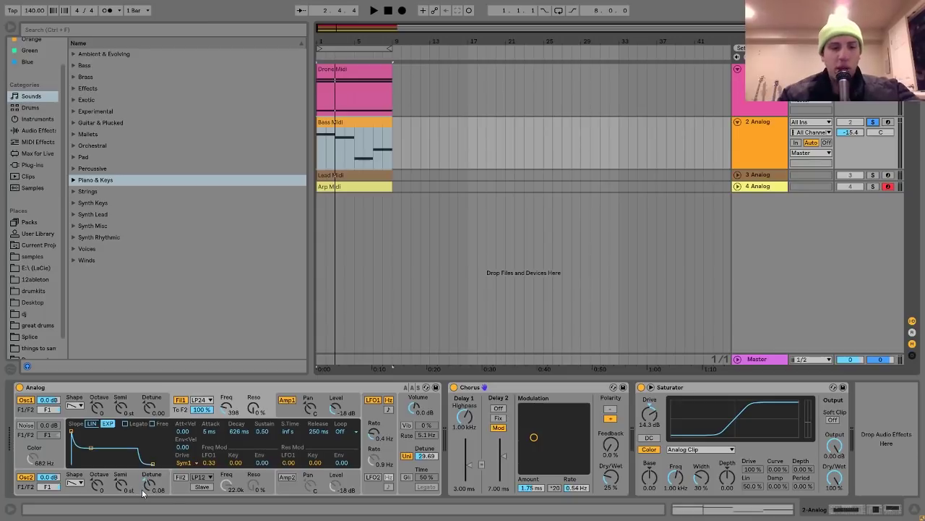
# - Try a Filter 1 LFO1 frequency modulation of 0.00 on the bass, play it for comparison and restore 0.33
pyautogui.press('space')
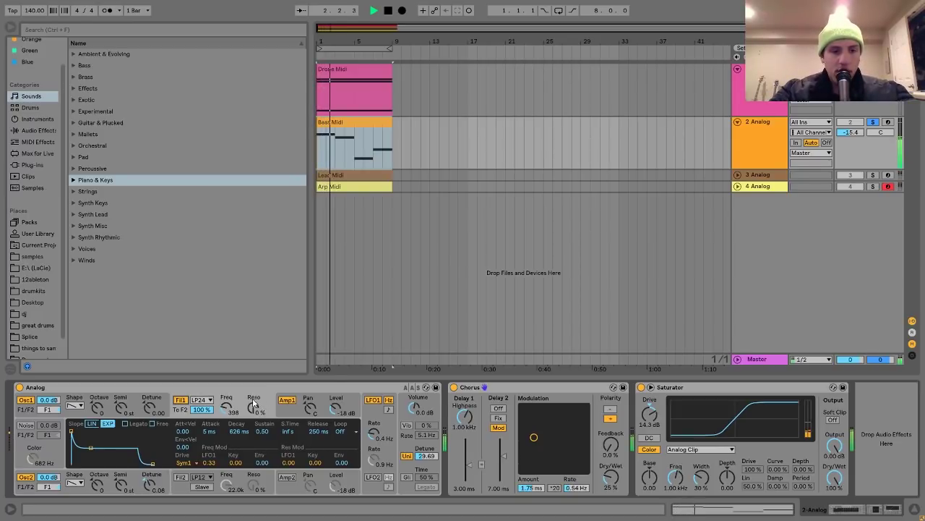
pyautogui.press('space')
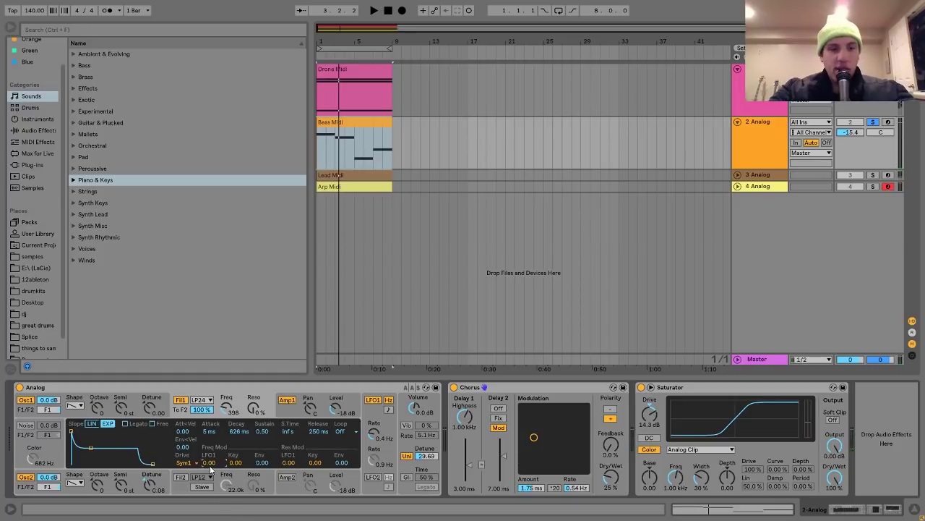
pyautogui.press('space')
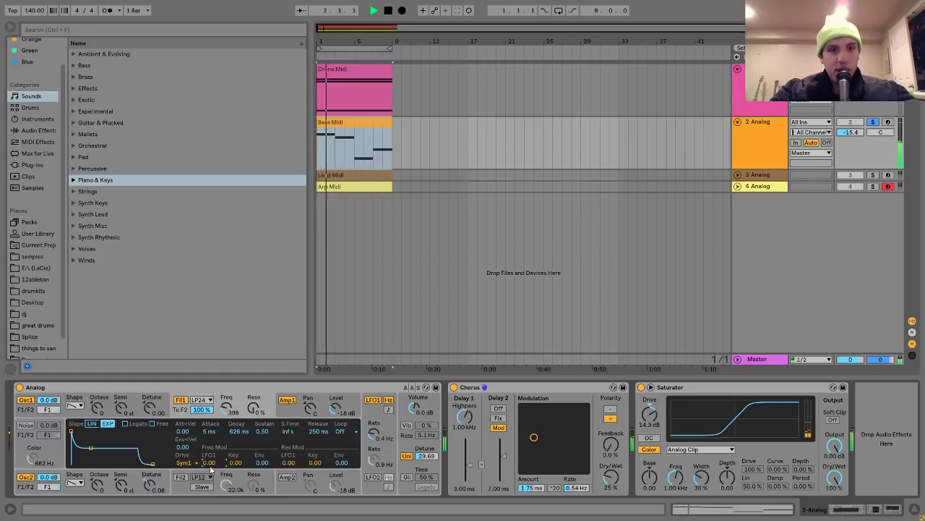
pyautogui.press('space')
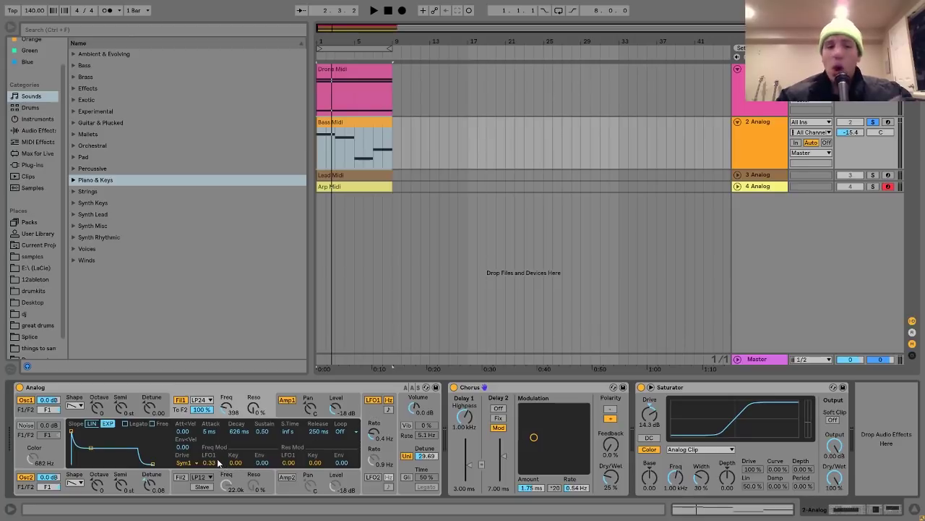
# - Examine the bass Analog synth's oscillator, Filter 1, Amp 1 and unison settings
pyautogui.click(140, 470)
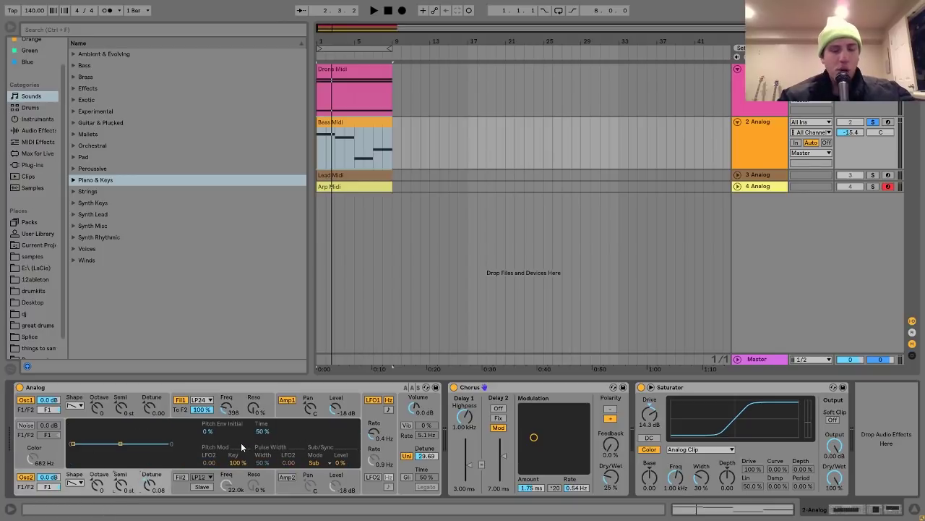
pyautogui.click(216, 399)
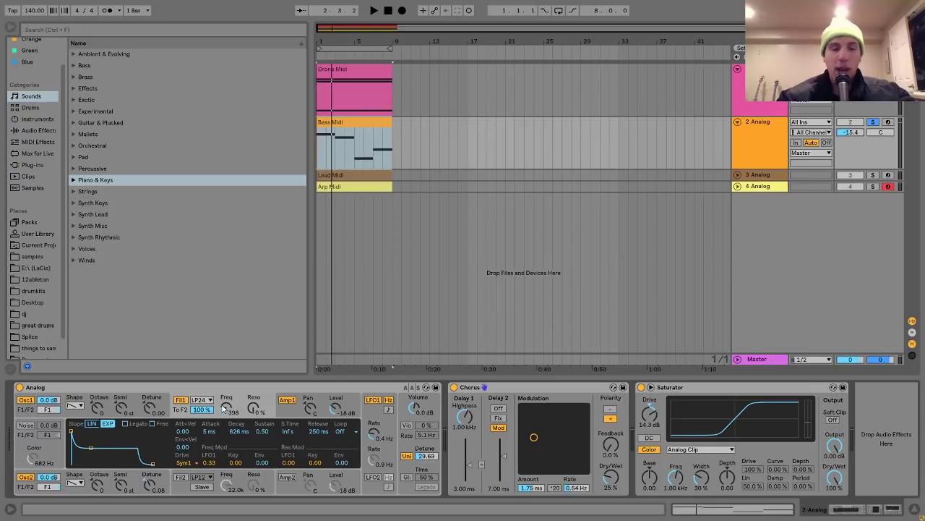
pyautogui.click(284, 411)
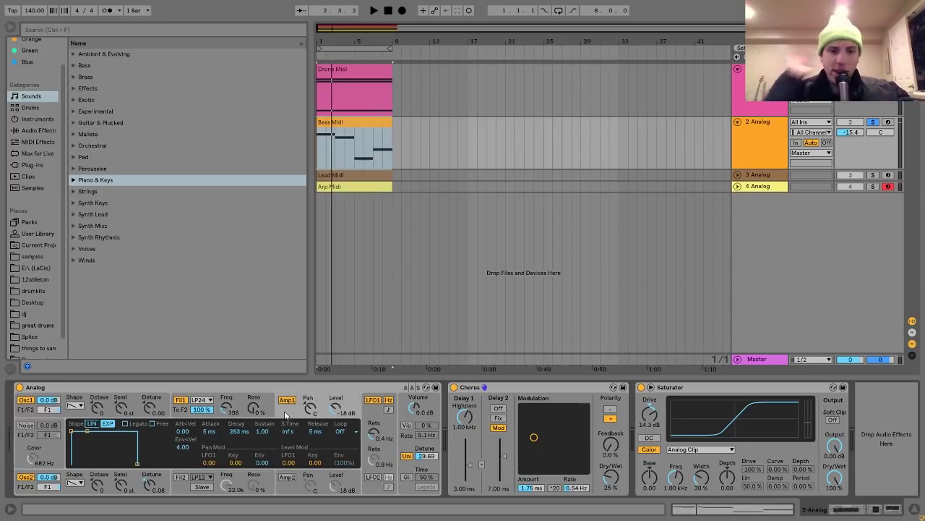
pyautogui.click(403, 446)
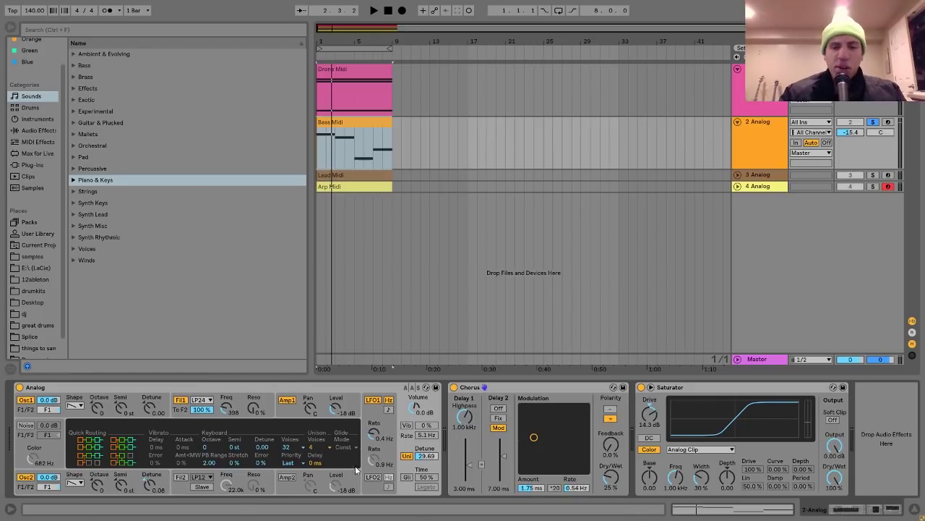
# - Play the bass with Analog's Unison switched off for comparison, and switch Unison back on
pyautogui.press('space')
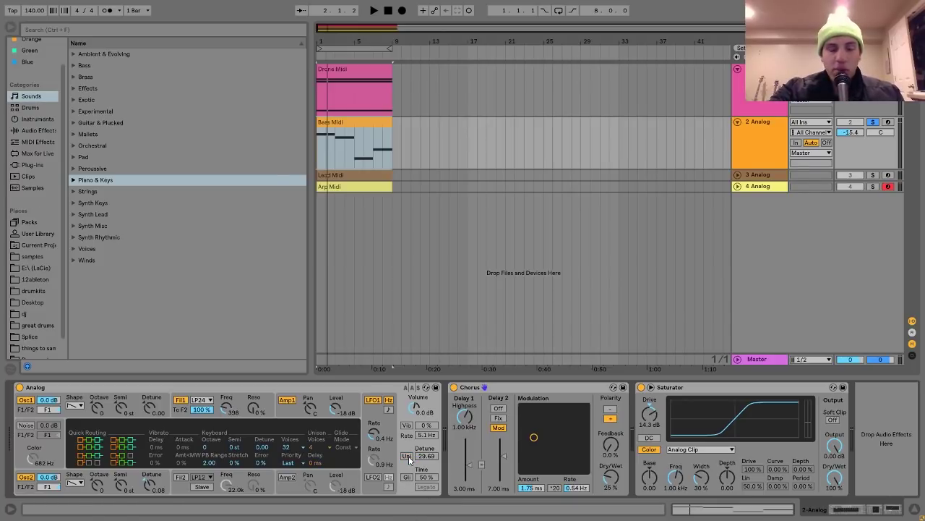
pyautogui.press('space')
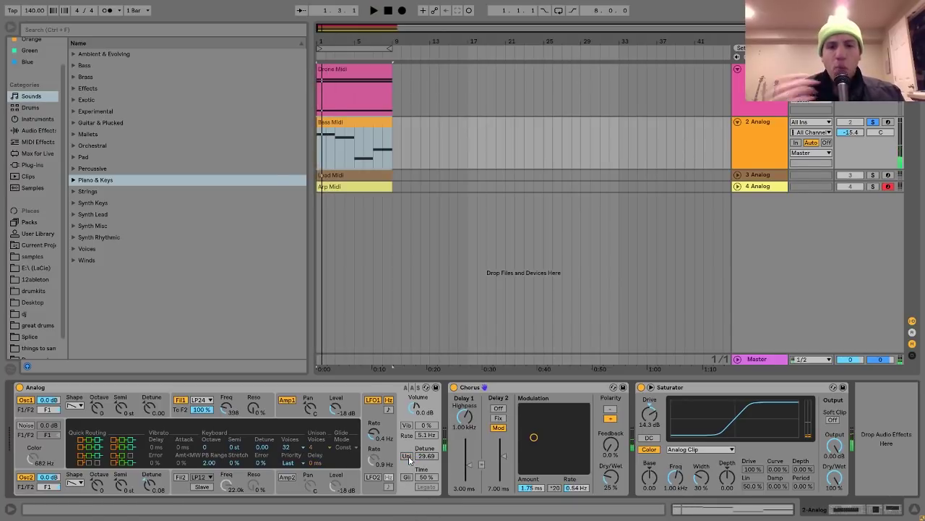
pyautogui.click(407, 455)
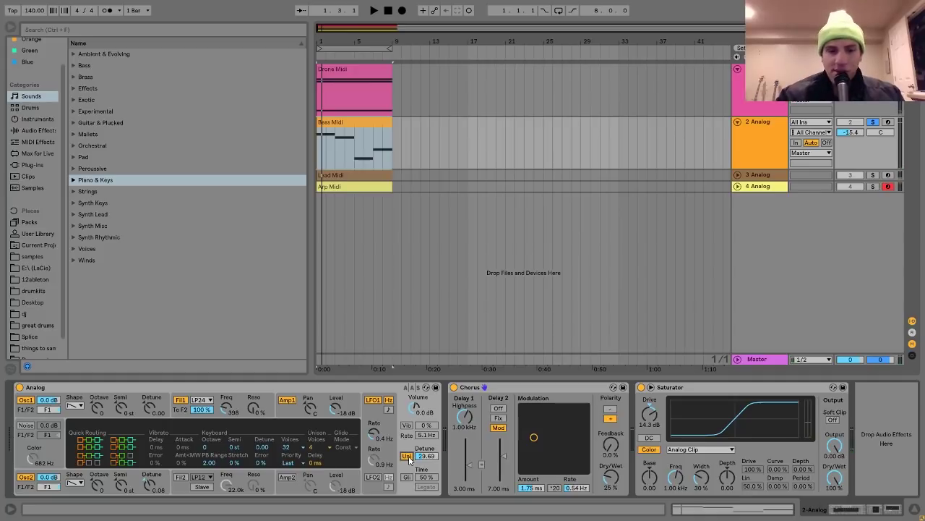
# - Review the Chorus and Saturator effects on the bass track
pyautogui.click(484, 397)
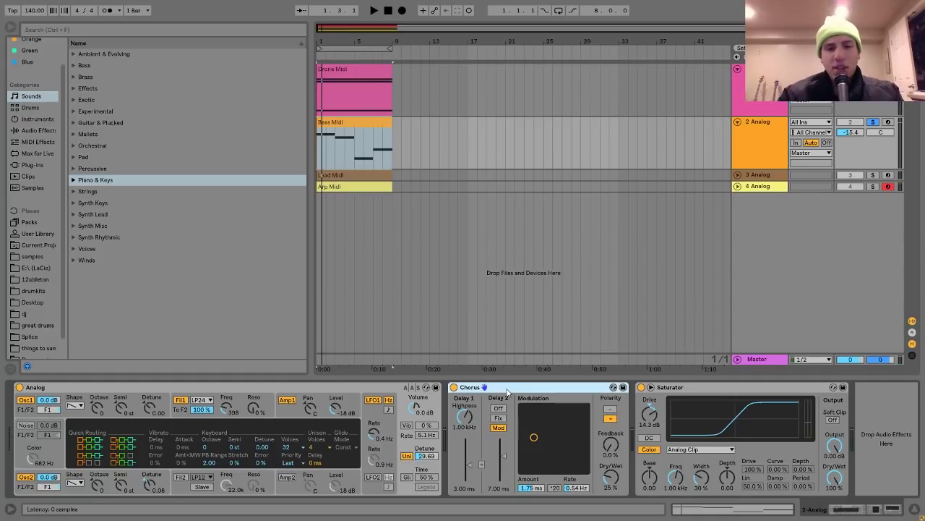
pyautogui.click(687, 387)
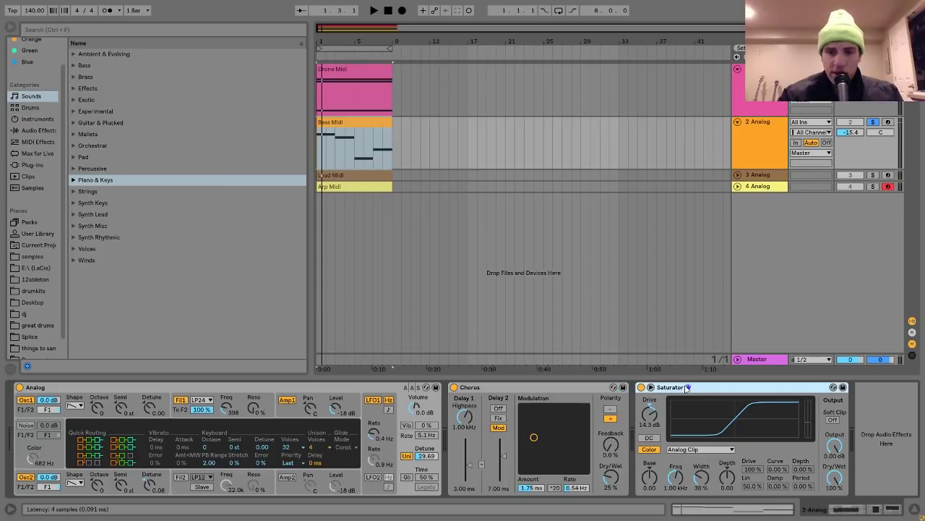
pyautogui.click(530, 388)
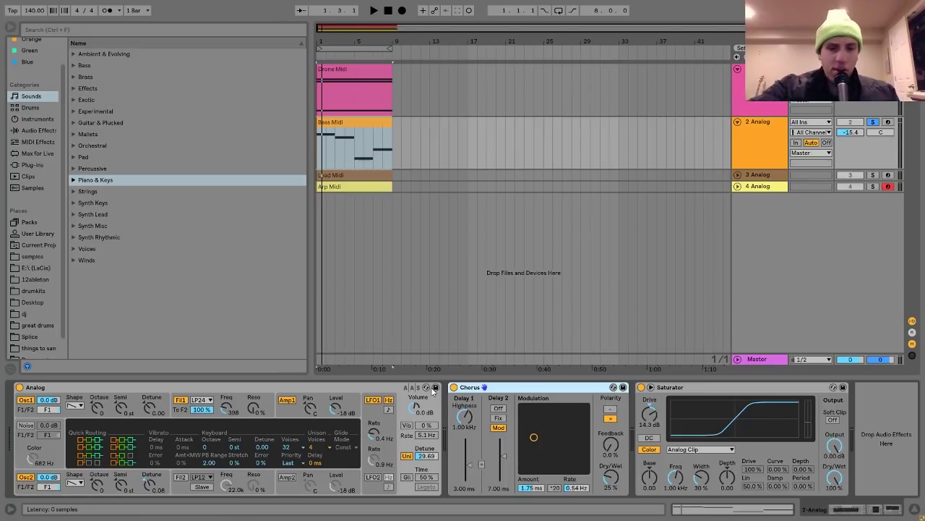
# - Compare the bass with Chorus bypassed and enabled during playback, and review its Saturator and the Bass Midi clip
pyautogui.press('space')
pyautogui.click(454, 387)
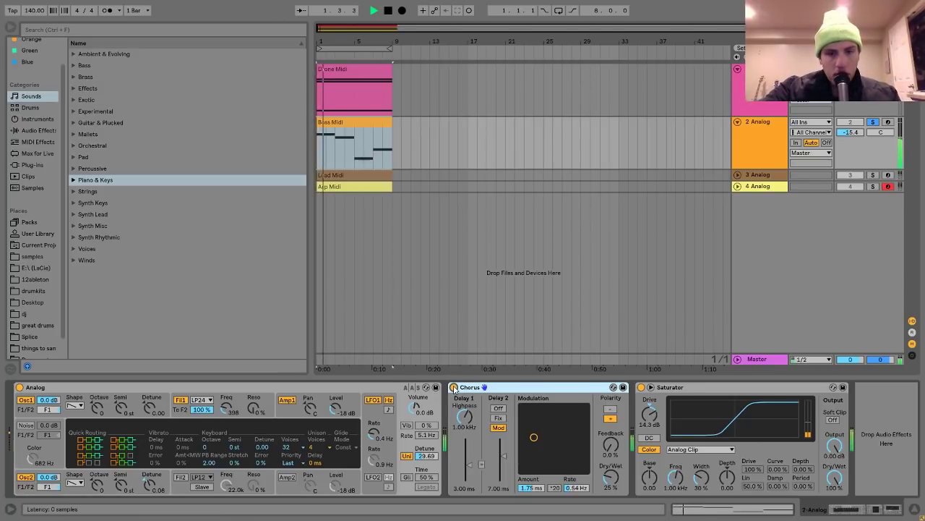
pyautogui.click(454, 387)
pyautogui.press('space')
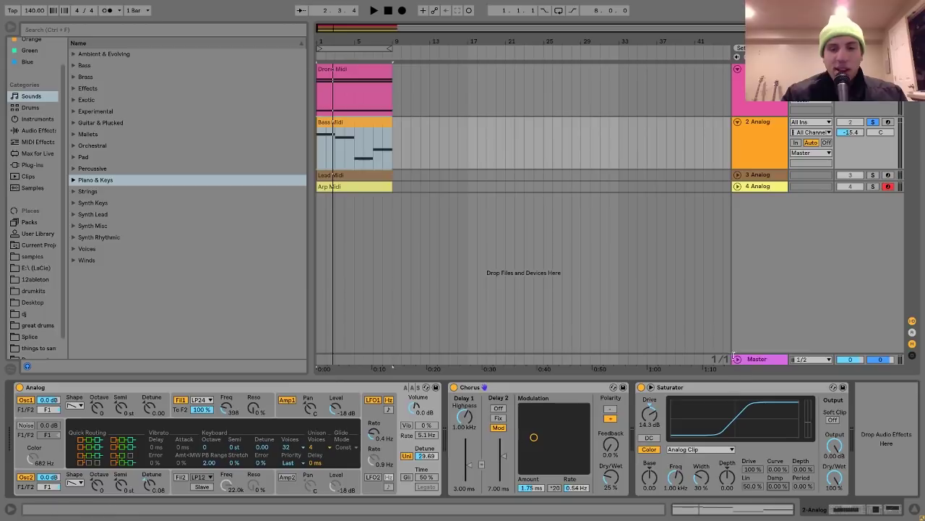
pyautogui.click(714, 387)
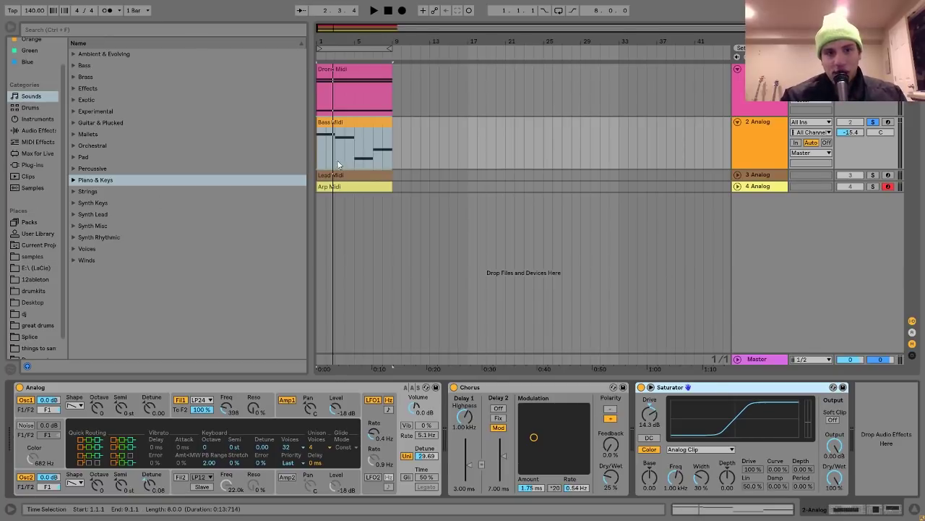
pyautogui.click(348, 124)
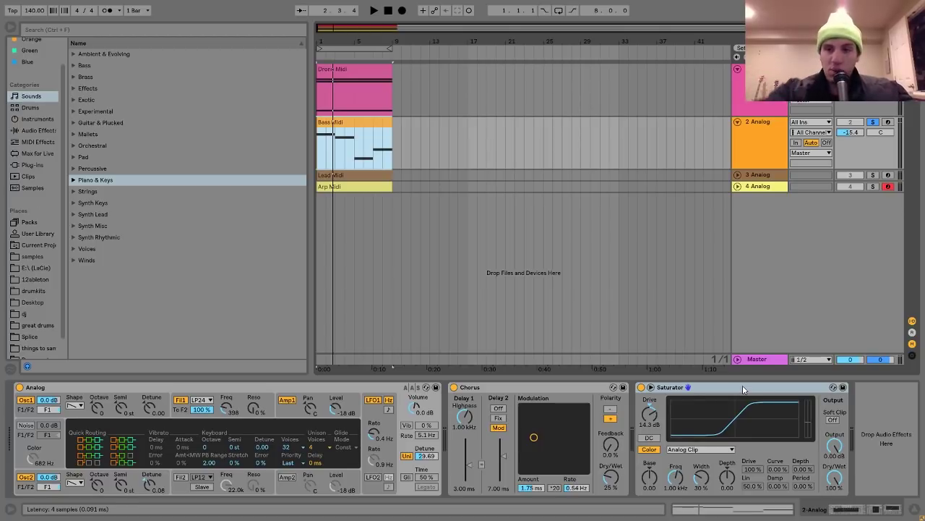
# - Unfold and solo the 3 Analog lead track, start playback and show its Analog, Grain Delay and Echo devices
pyautogui.click(756, 175)
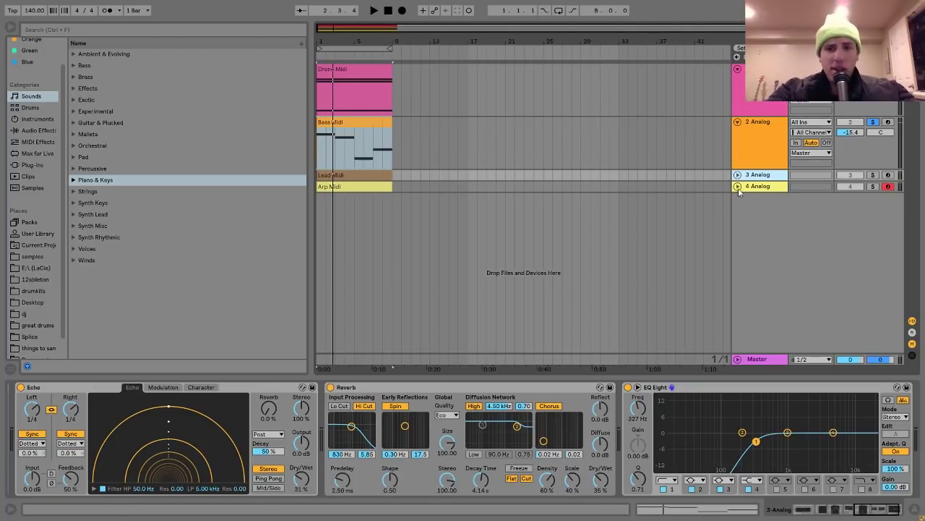
pyautogui.click(737, 175)
pyautogui.click(874, 176)
pyautogui.press('space')
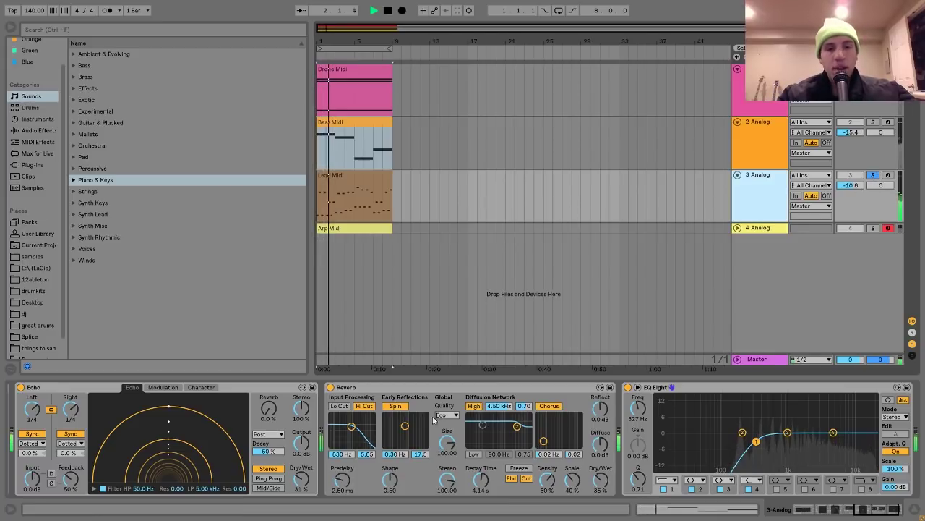
pyautogui.scroll(5, 407, 446)
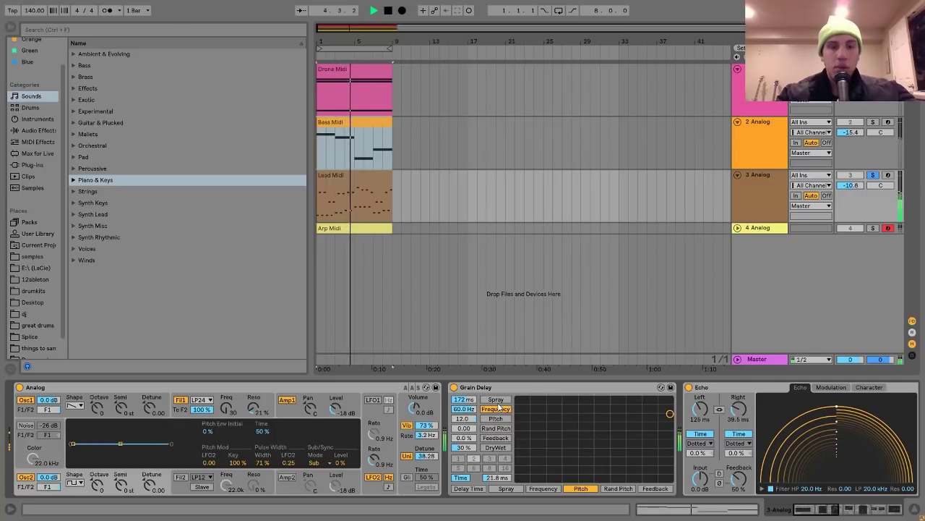
# - Stop playback and open the Lead Midi clip to examine its notes
pyautogui.press('space')
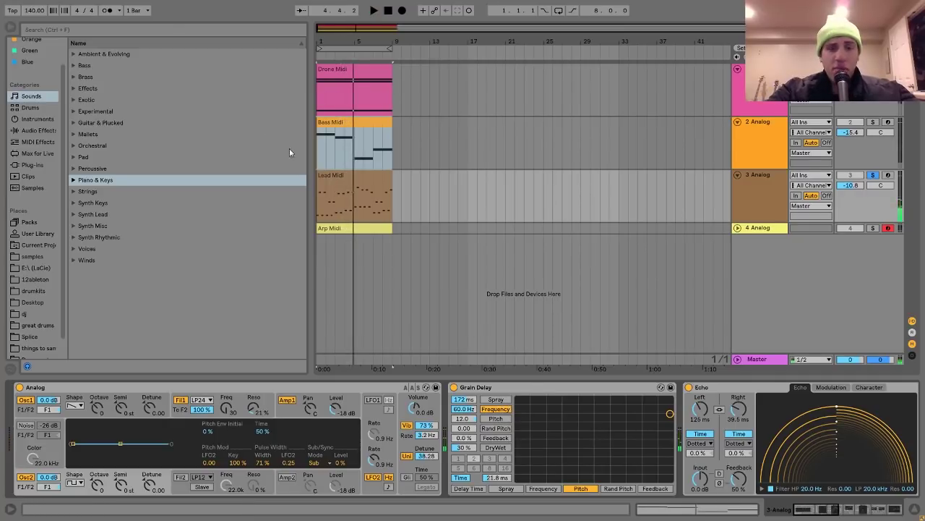
pyautogui.doubleClick(347, 189)
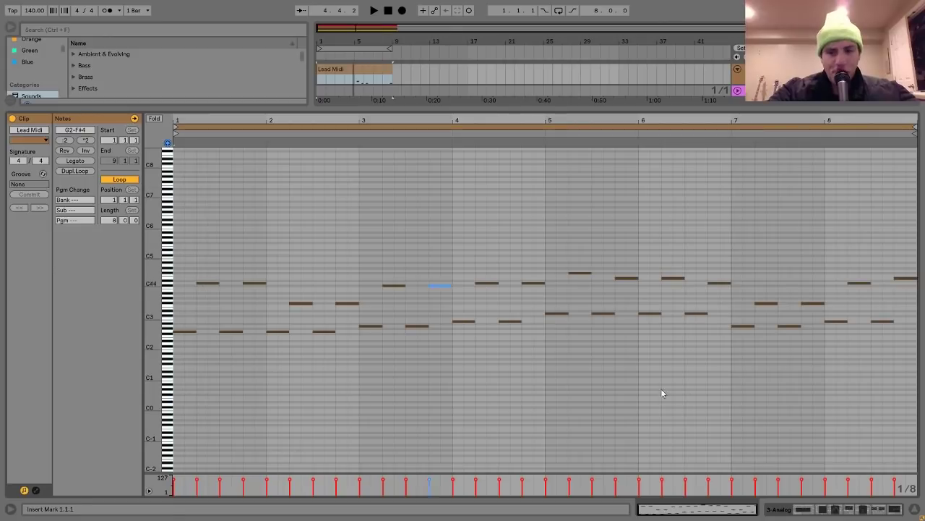
# - Return to the lead track's devices, solo the 2 Analog bass alongside the lead, and play both together briefly
pyautogui.click(806, 509)
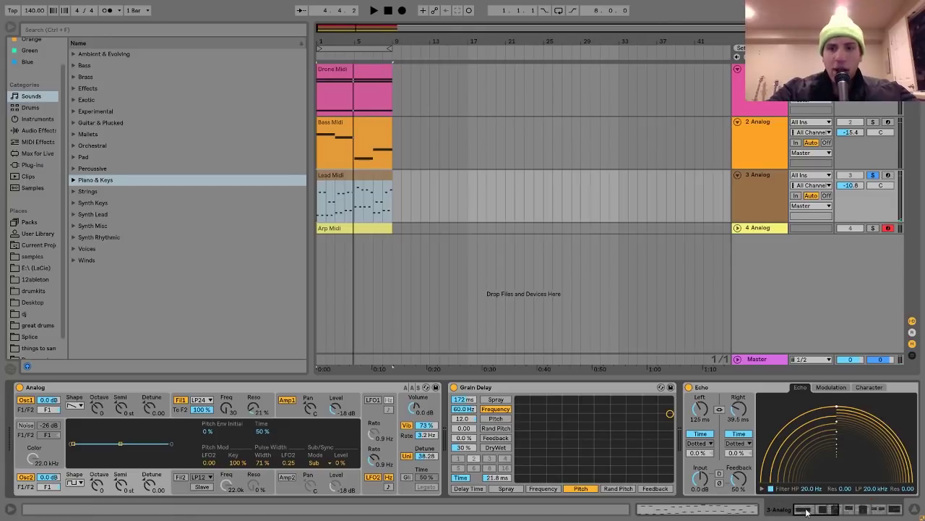
pyautogui.click(874, 122)
pyautogui.press('space')
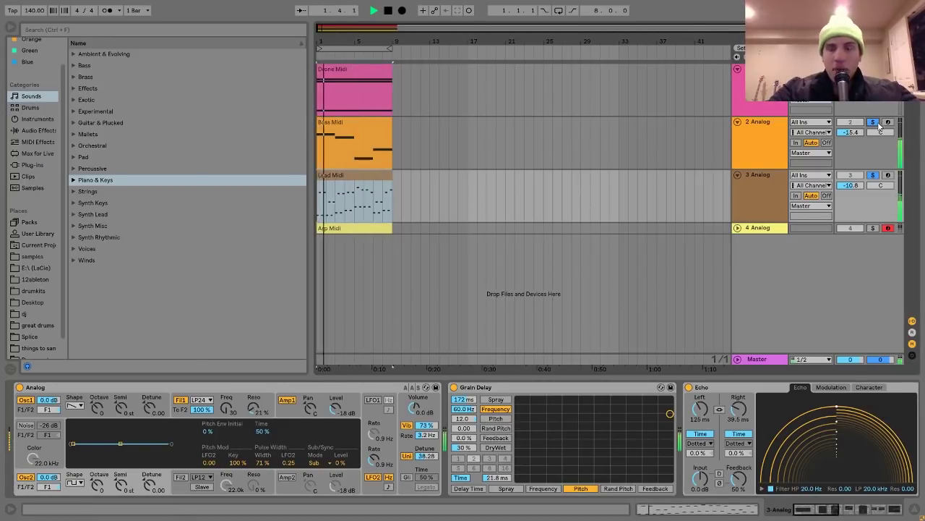
pyautogui.click(346, 180)
pyautogui.doubleClick(346, 180)
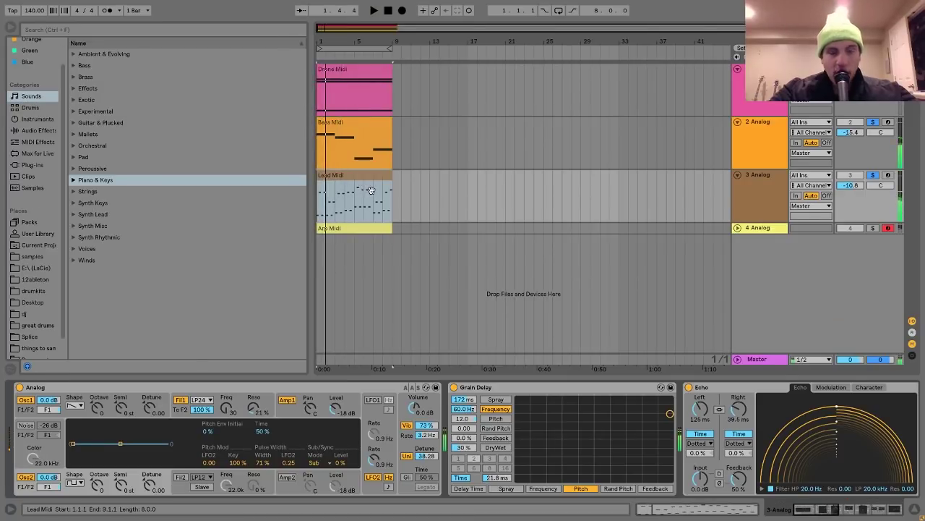
pyautogui.press('space')
# - Play the soloed bass and lead together from bar 6, and stop after about a bar
pyautogui.click(365, 220)
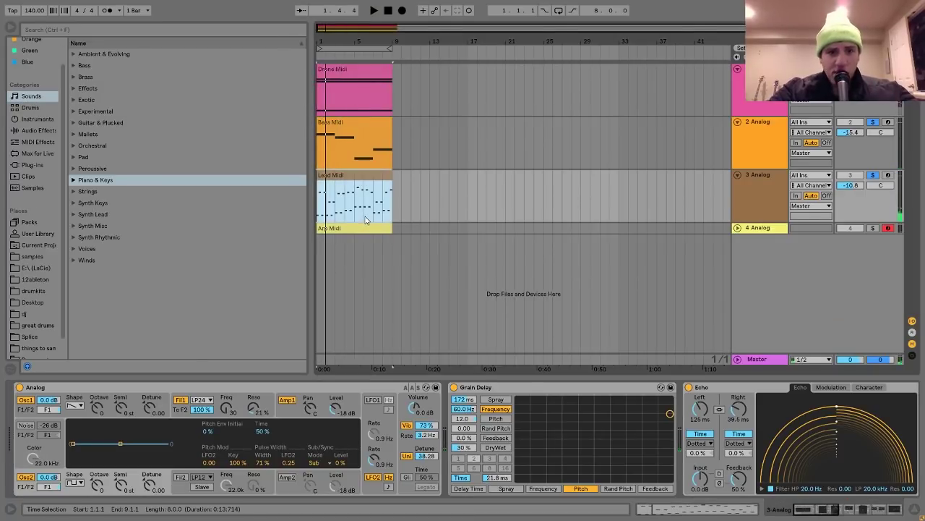
pyautogui.click(366, 220)
pyautogui.press('space')
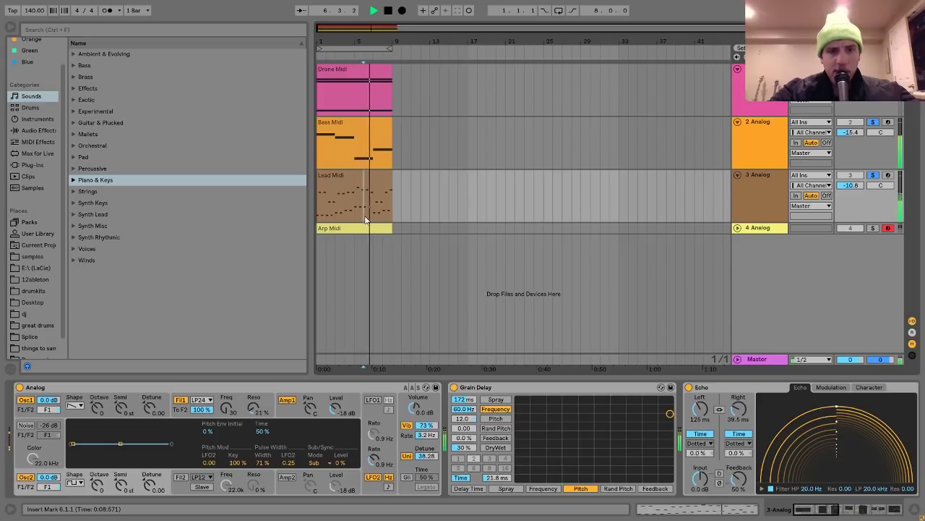
pyautogui.press('space')
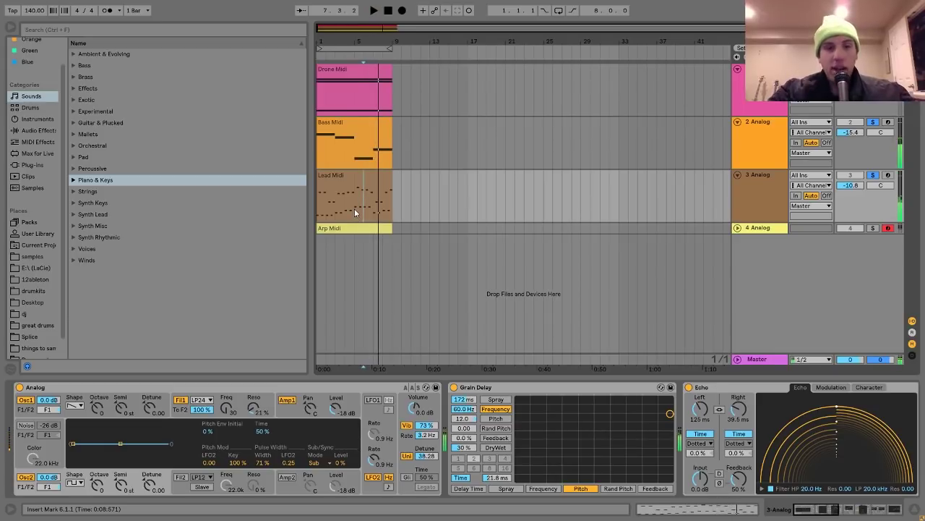
# - Open the Lead Midi clip to review its note pattern, and return to the track's device chain
pyautogui.click(369, 217)
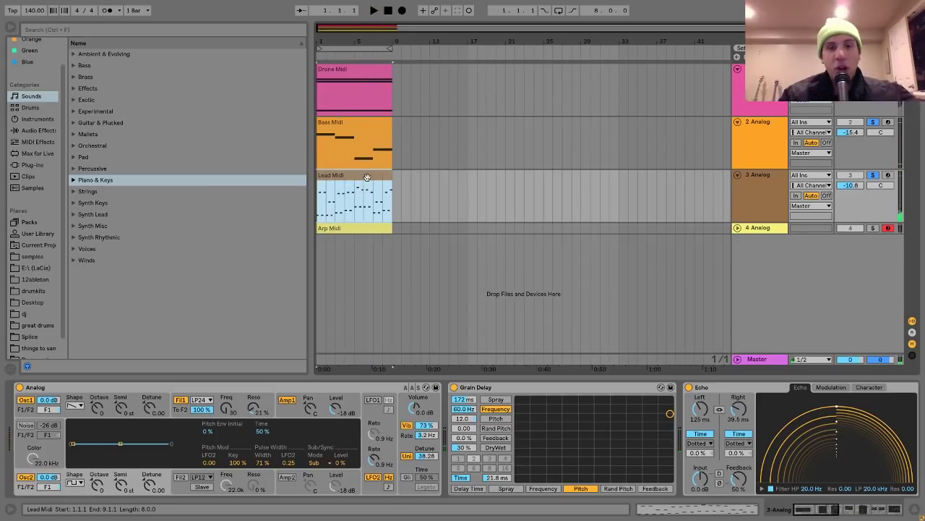
pyautogui.doubleClick(350, 180)
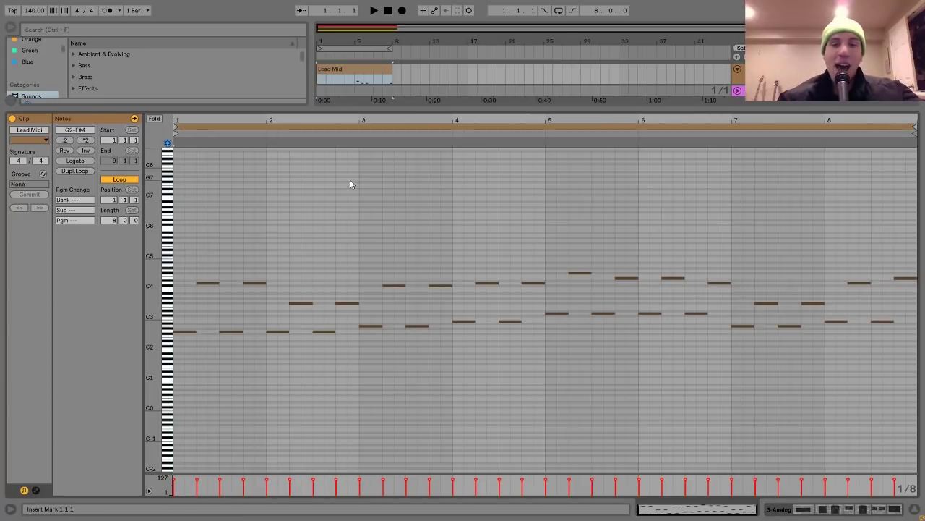
pyautogui.click(814, 512)
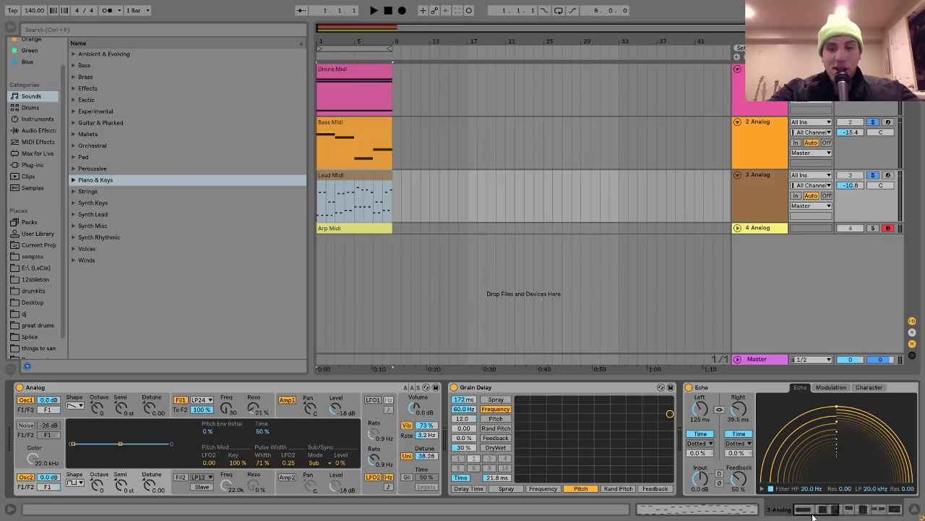
# - Solo only the 3 Analog lead track and loop the arrangement over the Lead Midi clip
pyautogui.click(873, 175)
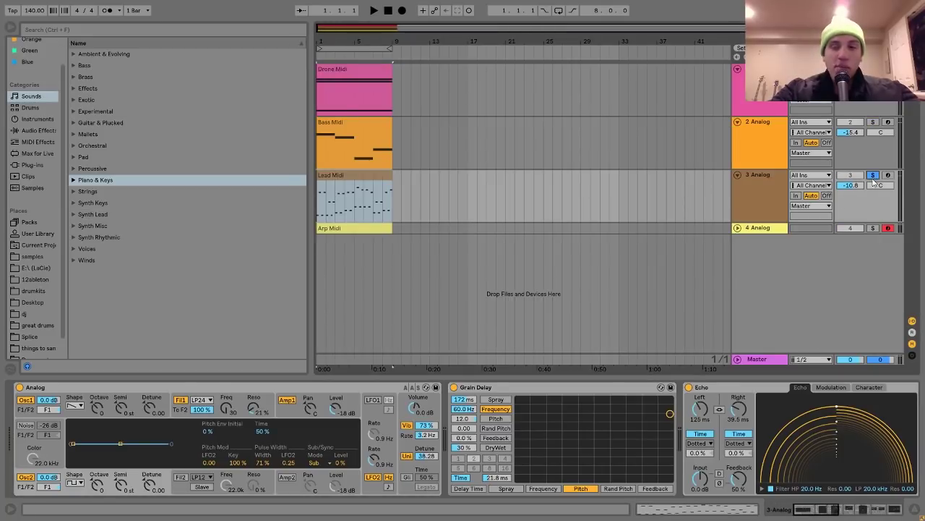
pyautogui.click(739, 203)
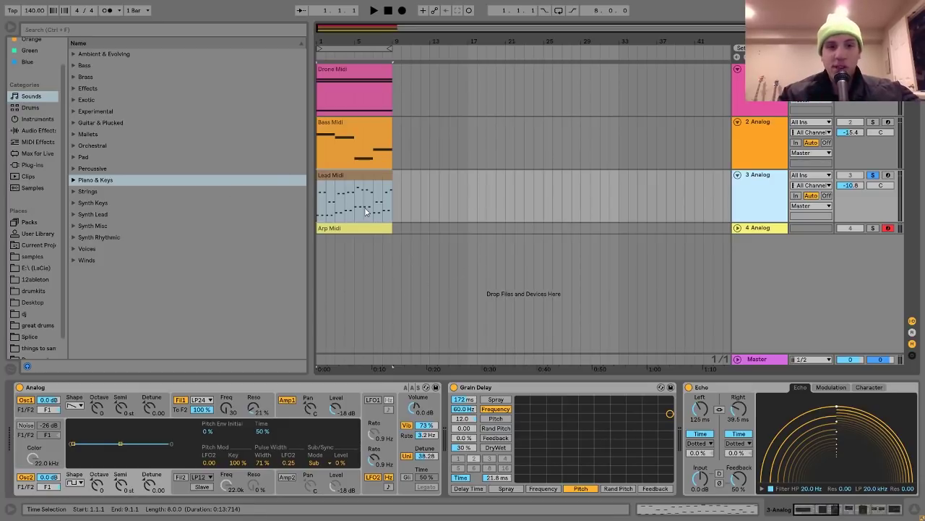
pyautogui.click(332, 175)
pyautogui.hotkey('ctrl', 'l')
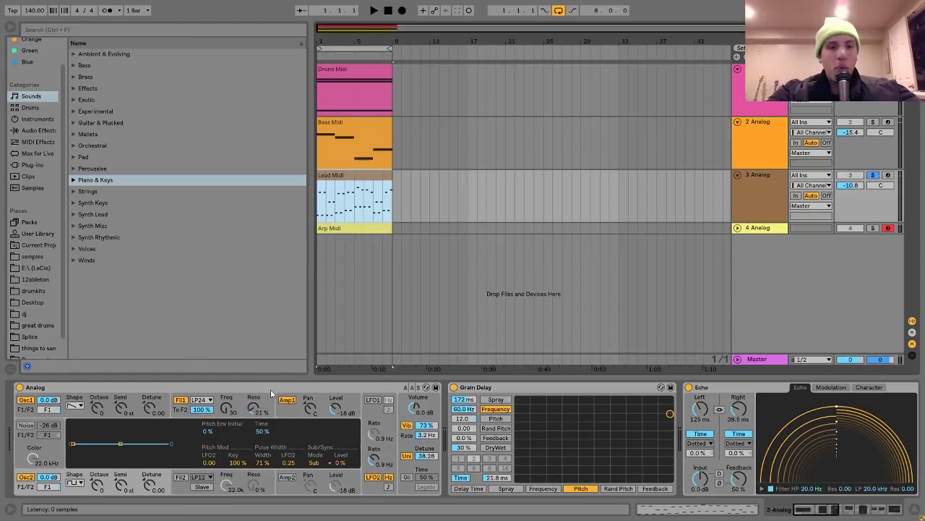
# - Review the lead Analog's oscillator and LFO2 settings, including Osc2's pulse width modulation, and check the bass track's Analog for comparison
pyautogui.click(79, 424)
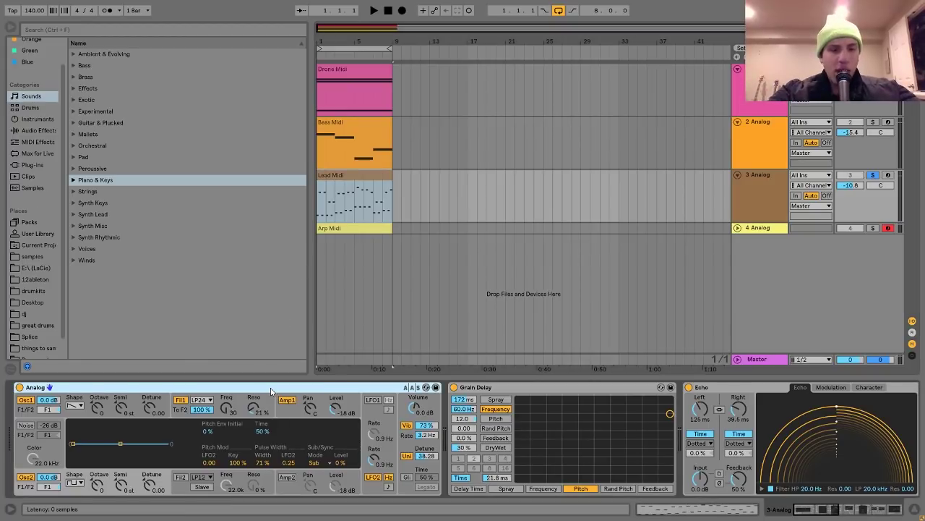
pyautogui.click(85, 417)
pyautogui.click(80, 495)
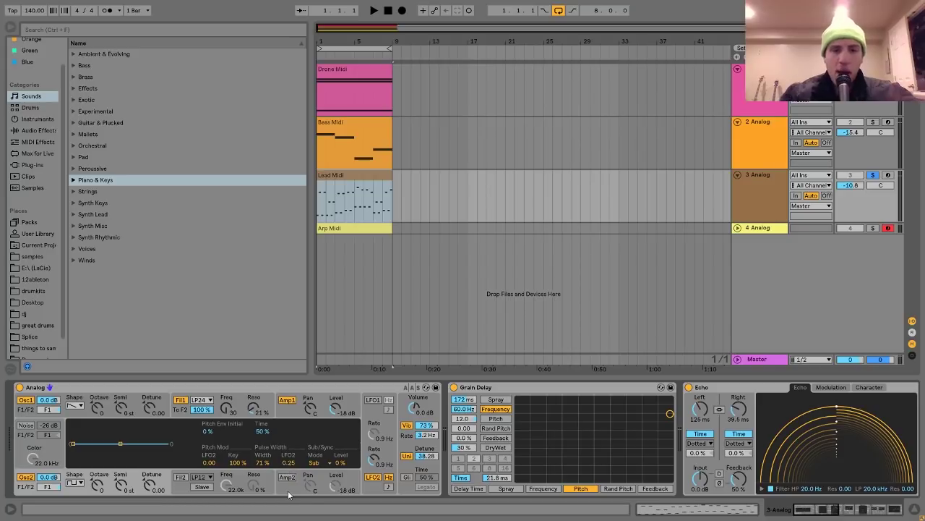
pyautogui.press('Up')
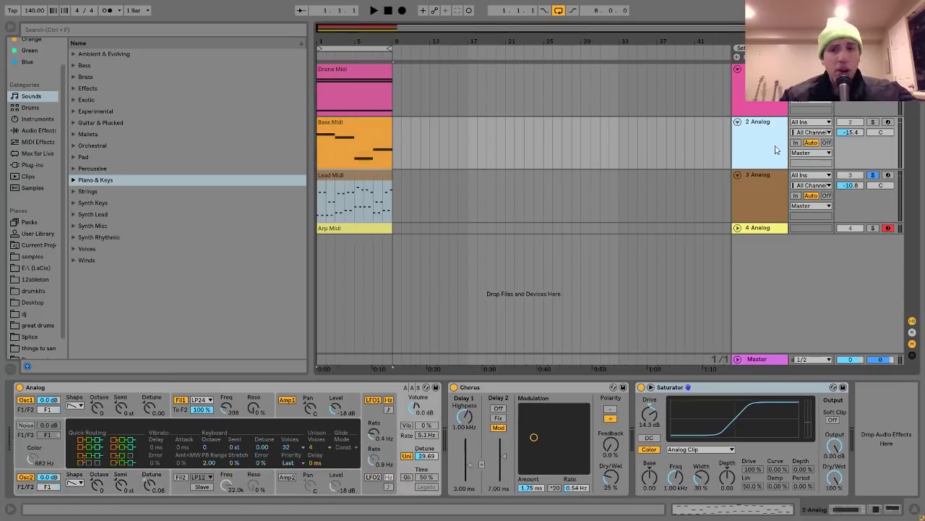
pyautogui.click(772, 211)
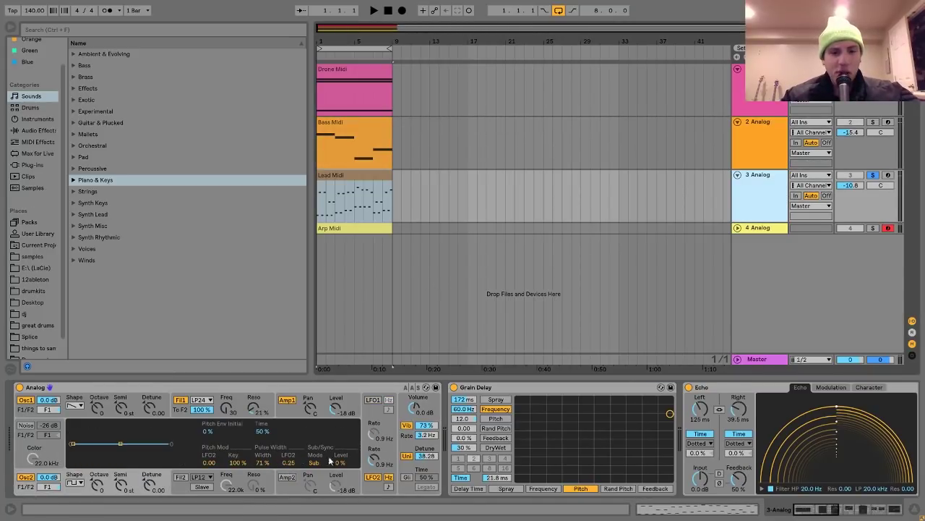
pyautogui.click(365, 469)
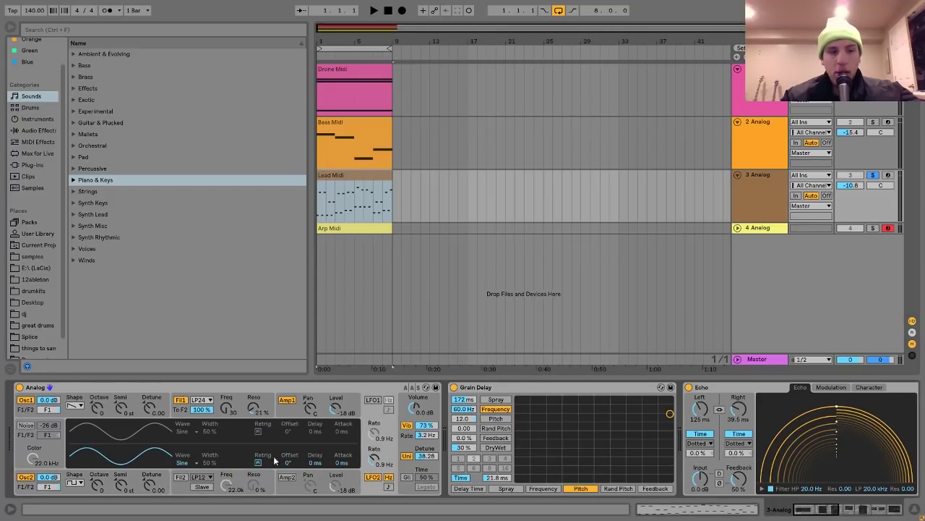
pyautogui.click(81, 489)
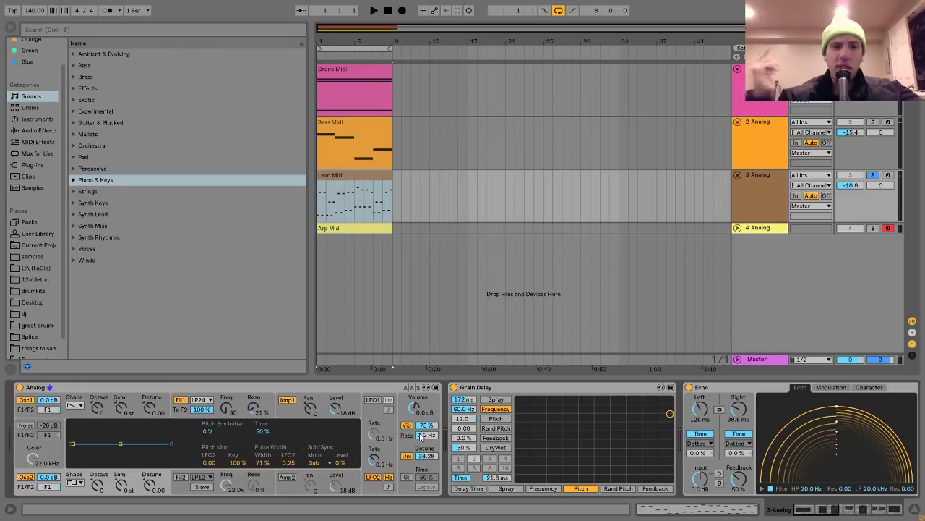
# - Audition the lead, display Analog's Filter 1 settings, and switch Fil1 off and back on during playback
pyautogui.press('space')
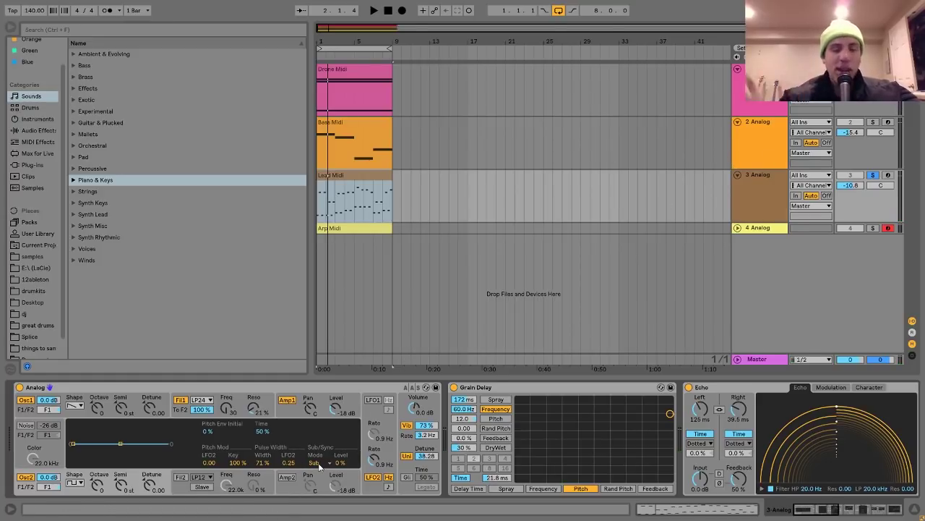
pyautogui.click(185, 412)
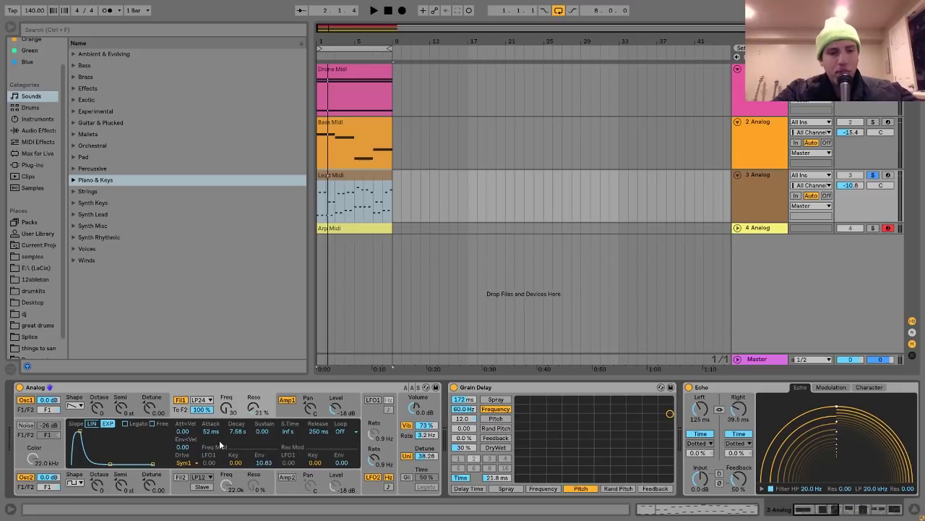
pyautogui.press('space')
pyautogui.click(181, 401)
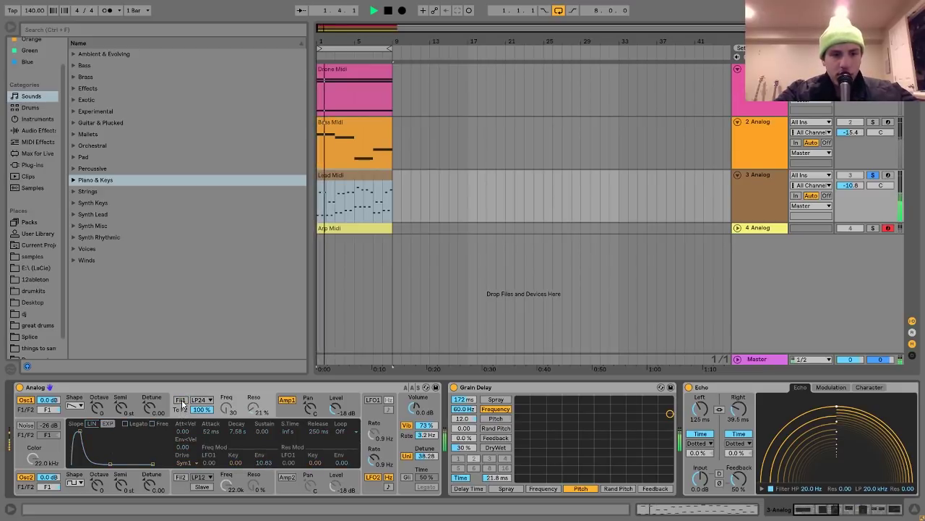
pyautogui.click(181, 401)
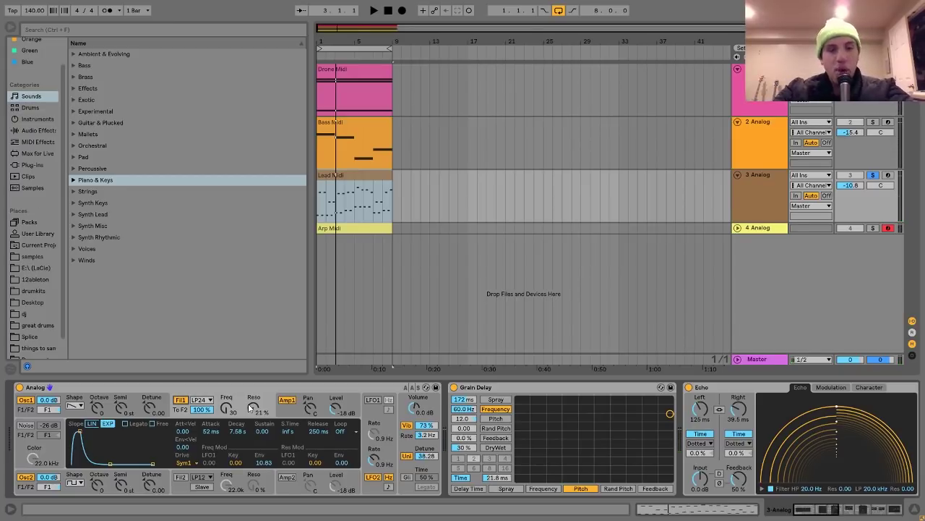
# - Replay the lead's opening bars several times to compare the sound with Filter 1 bypassed and enabled
pyautogui.press('space')
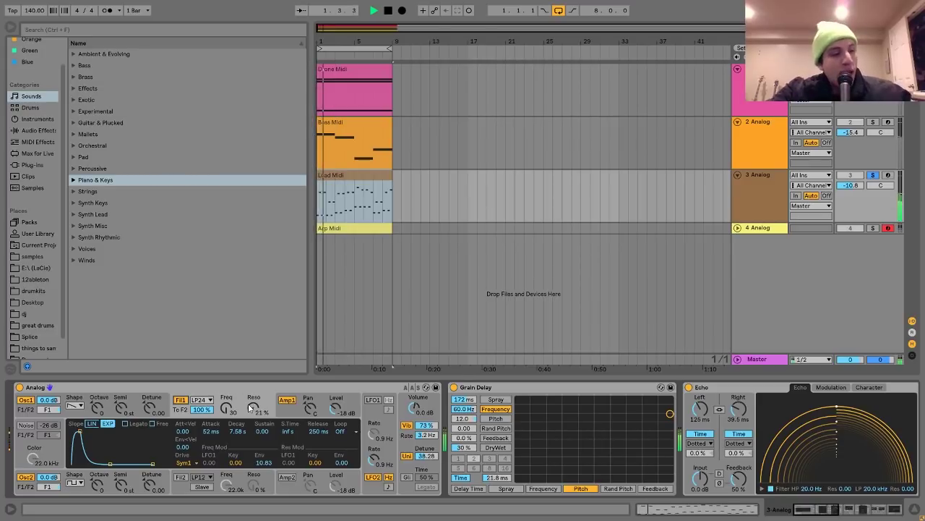
pyautogui.press('space')
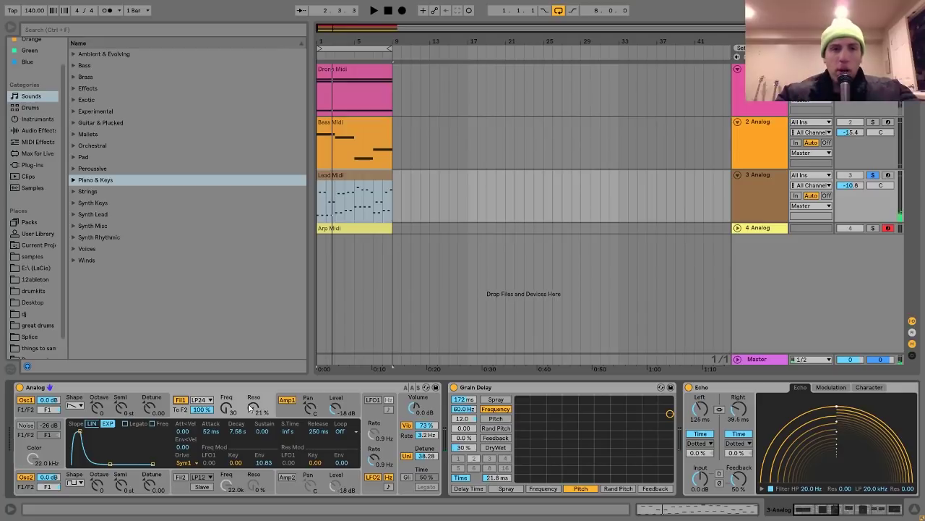
pyautogui.press('space')
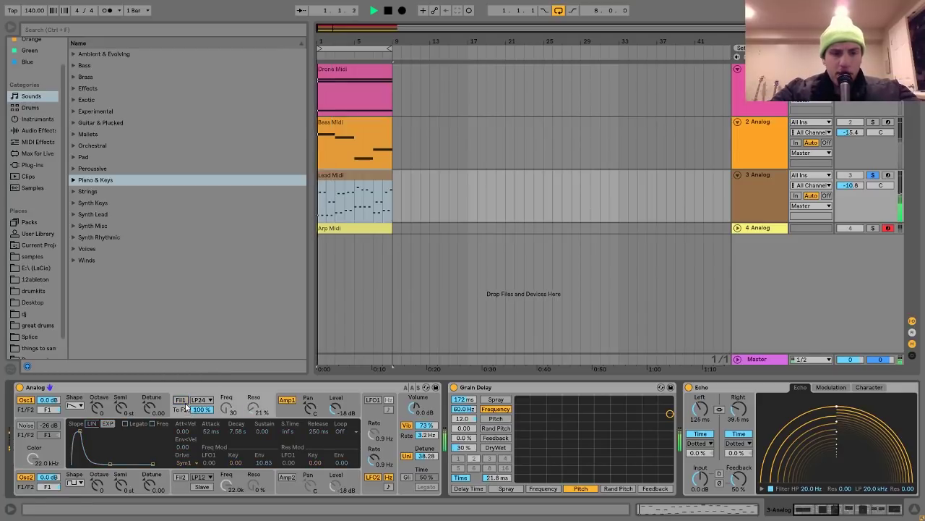
pyautogui.press('space')
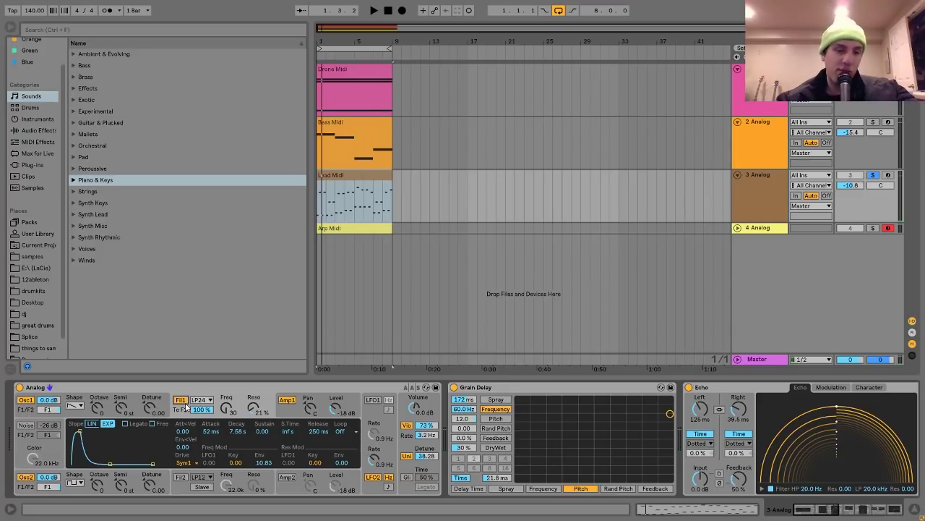
pyautogui.press('space')
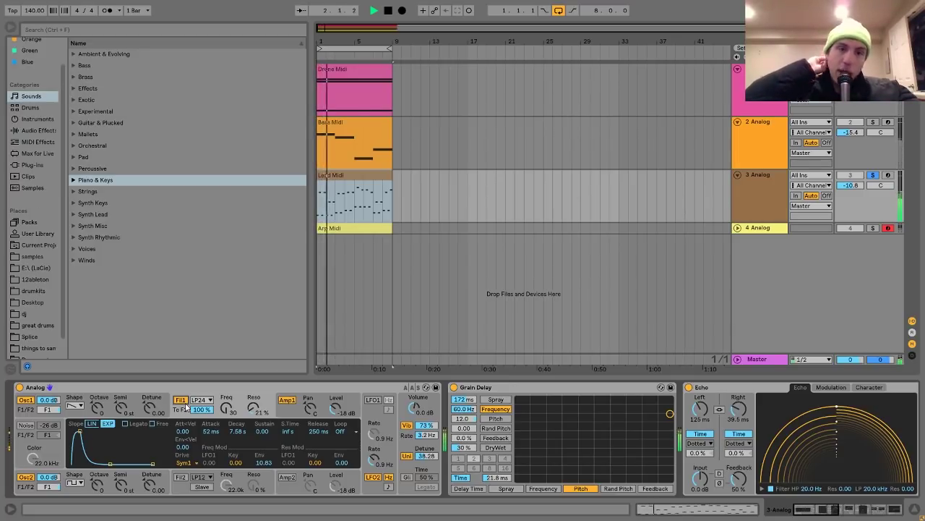
pyautogui.press('space')
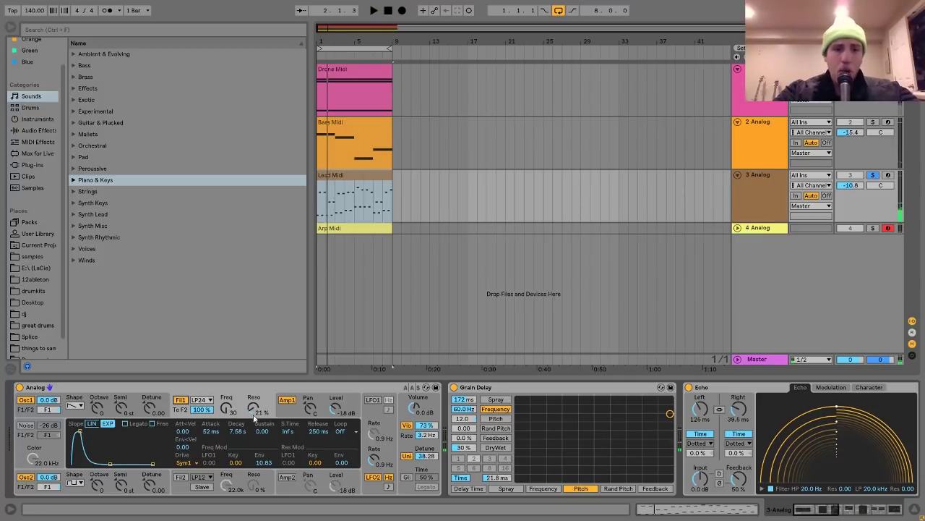
# - Examine Analog's Amp1 envelope, Filter 1 envelope, and global vibrato and unison settings
pyautogui.click(288, 413)
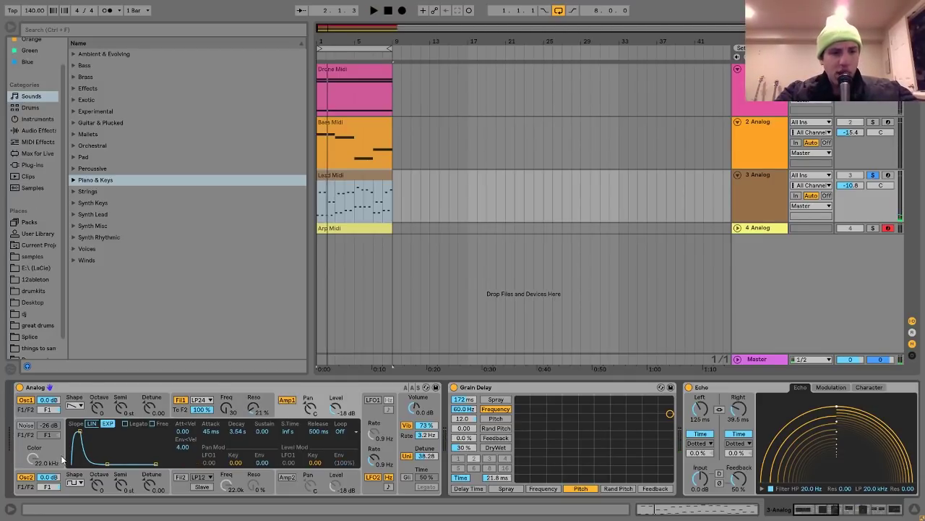
pyautogui.click(186, 411)
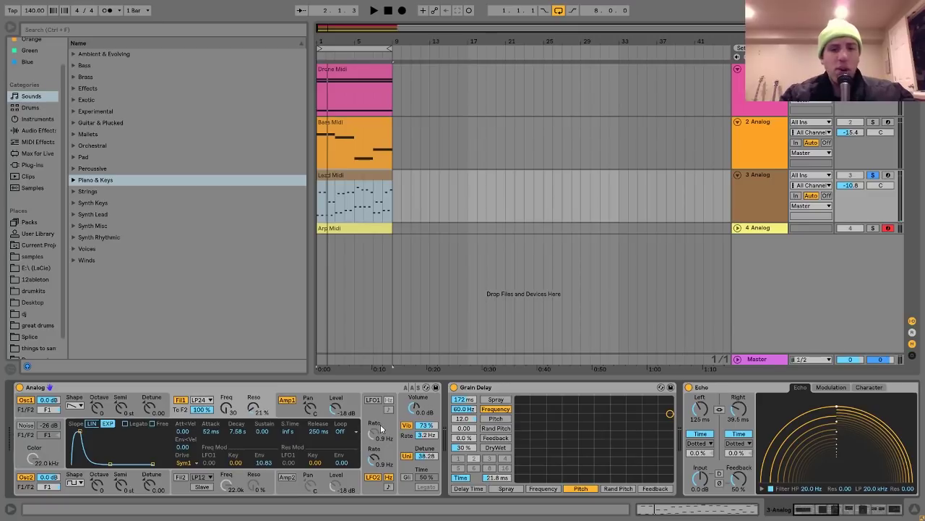
pyautogui.click(408, 455)
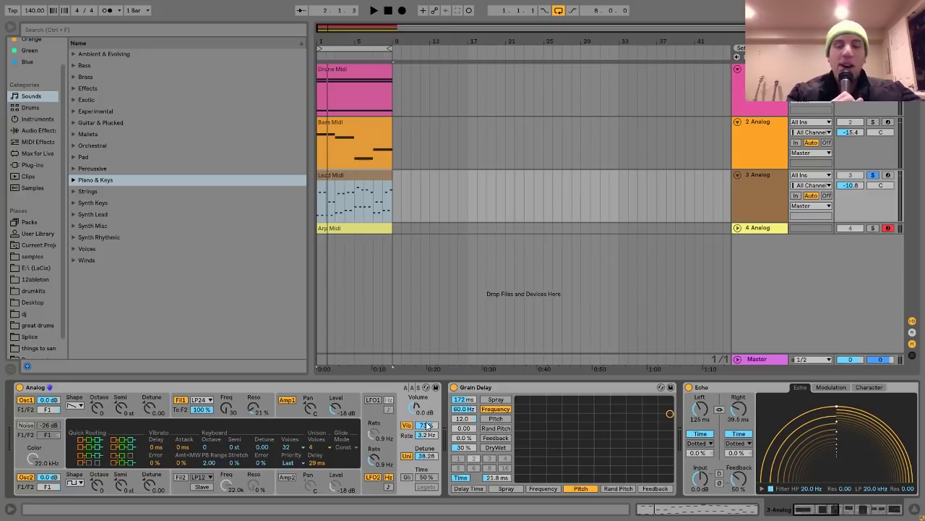
# - Toggle Analog's vibrato while the lead plays, and replay the lead to audition its unison detune
pyautogui.press('space')
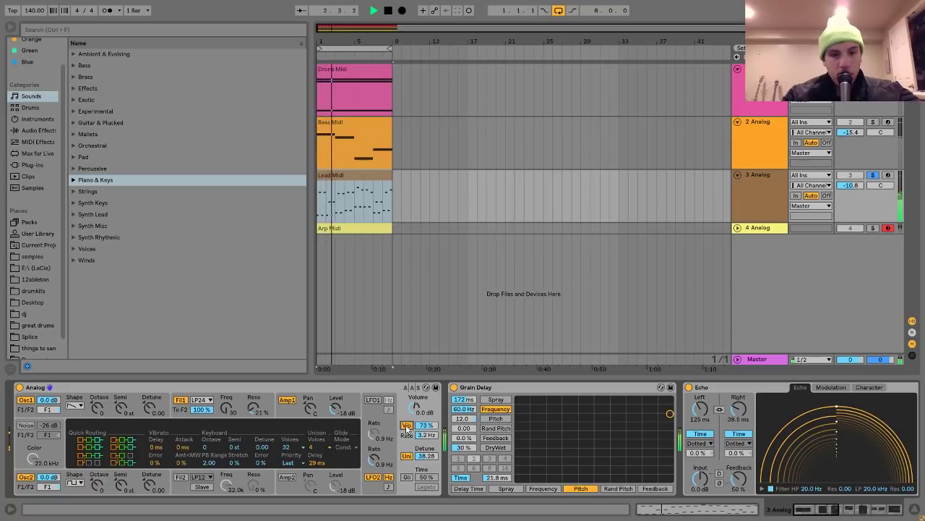
pyautogui.click(406, 427)
pyautogui.press('space')
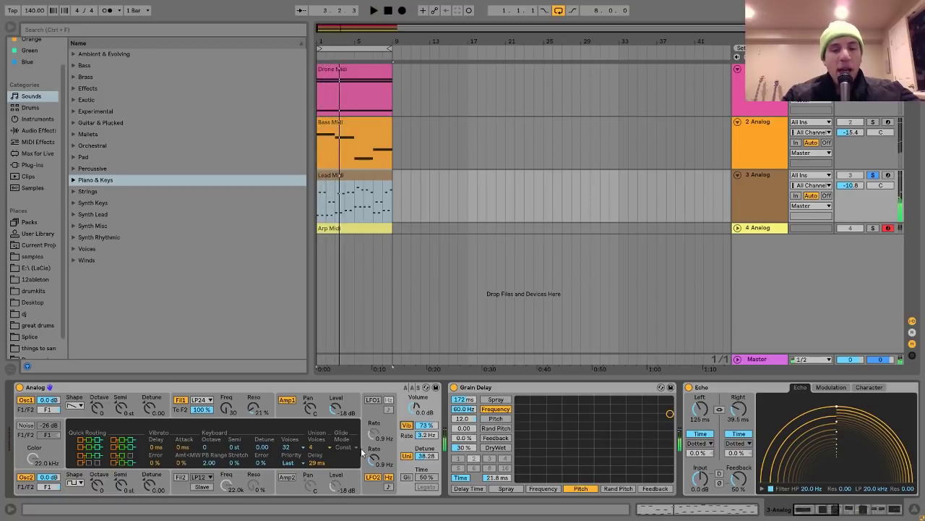
pyautogui.press('space')
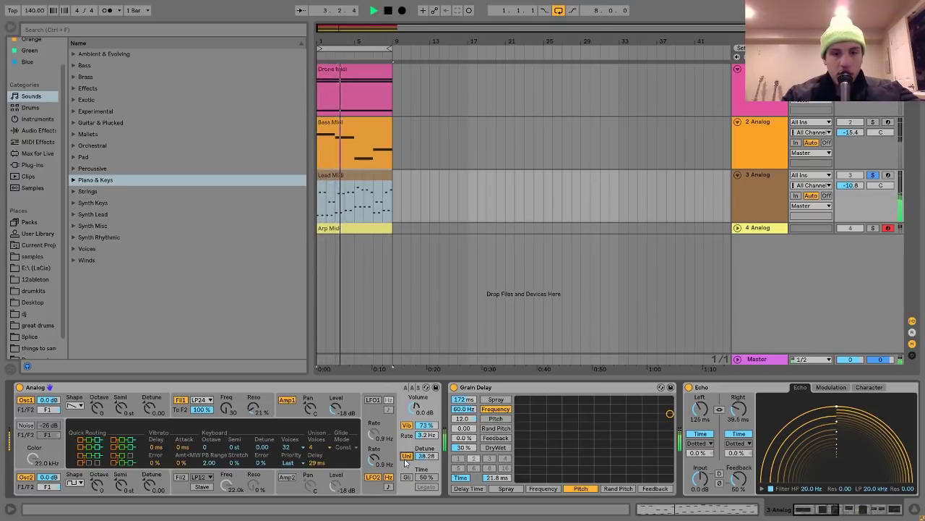
pyautogui.press('space')
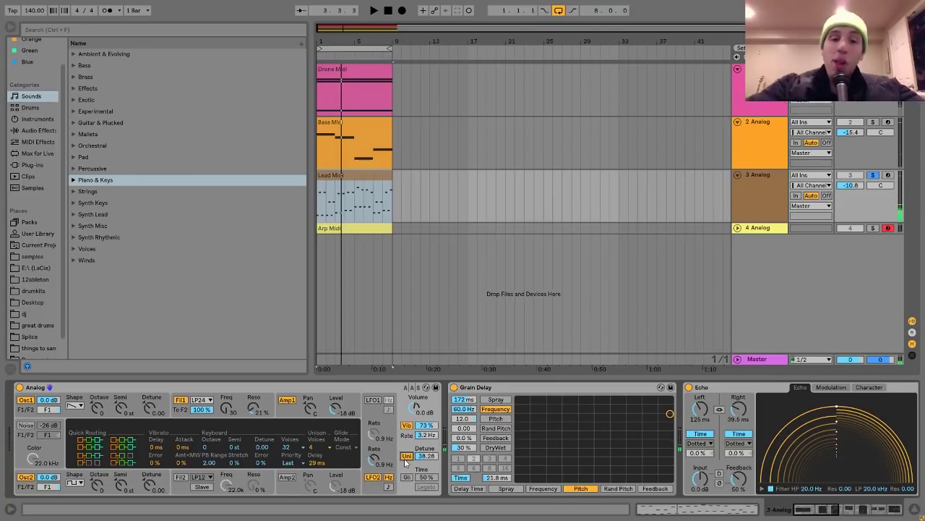
# - Audition the lead's Grain Delay by raising DryWet to 100% during playback, and return it to 30%
pyautogui.hscroll(4, 404, 459)
pyautogui.hscroll(1, 404, 459)
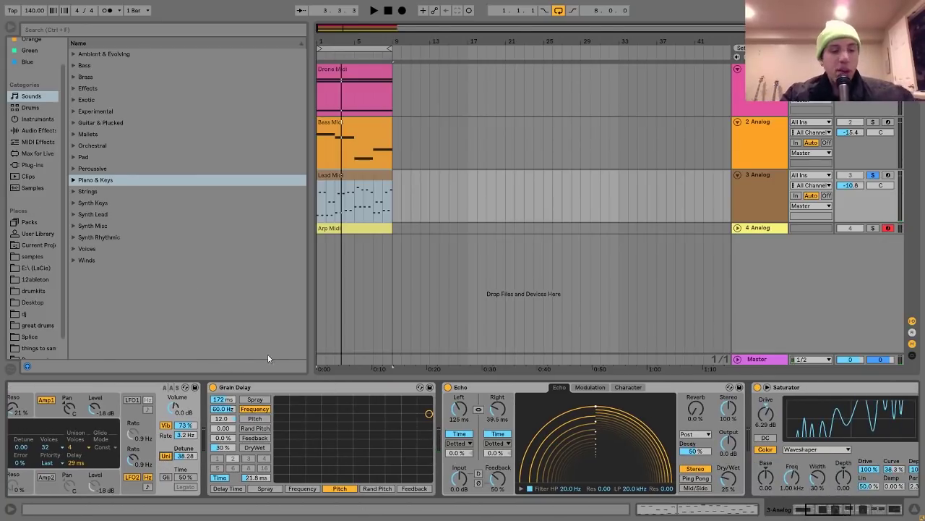
pyautogui.click(311, 386)
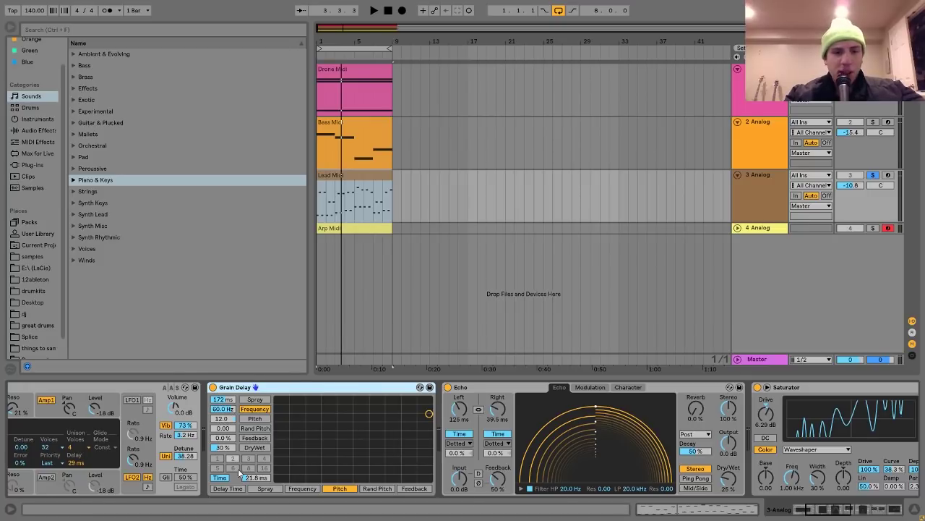
pyautogui.press('space')
pyautogui.moveTo(226, 451); pyautogui.dragTo(226, 420)
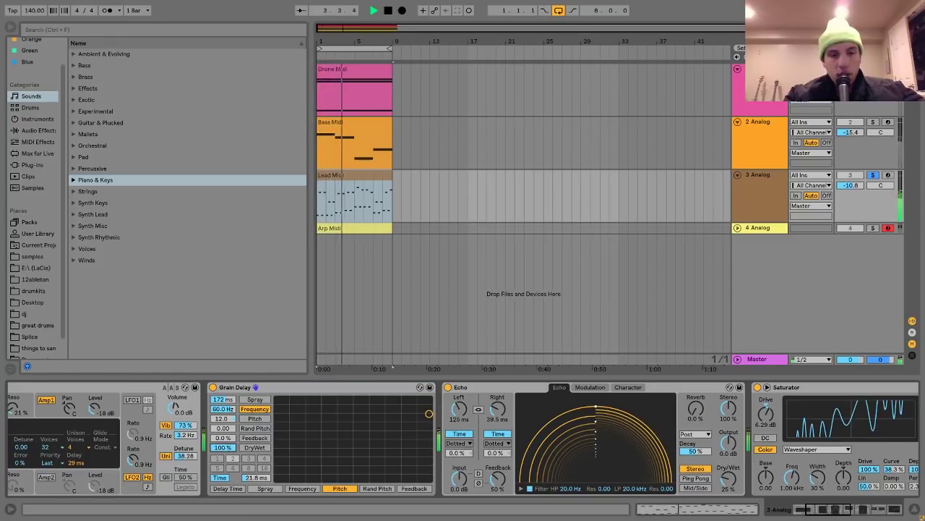
pyautogui.moveTo(224, 448); pyautogui.dragTo(225, 474)
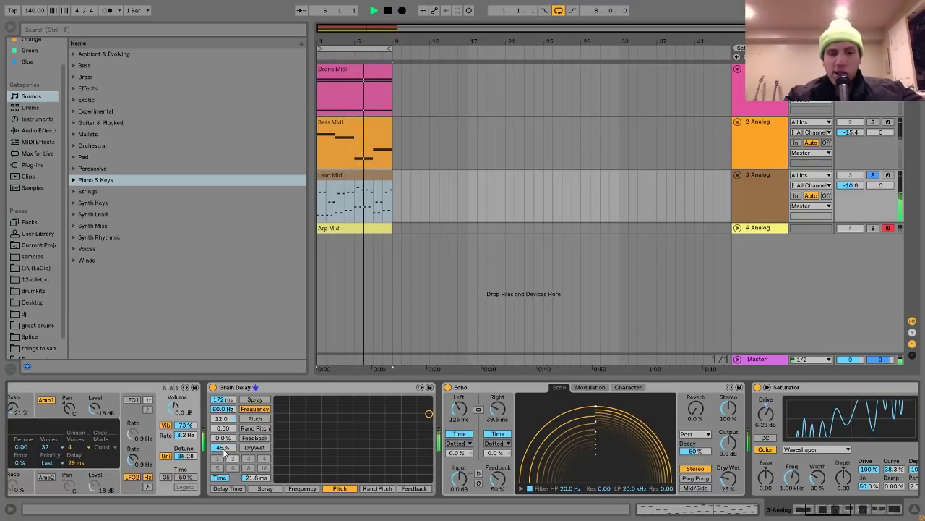
pyautogui.moveTo(224, 450); pyautogui.dragTo(230, 450)
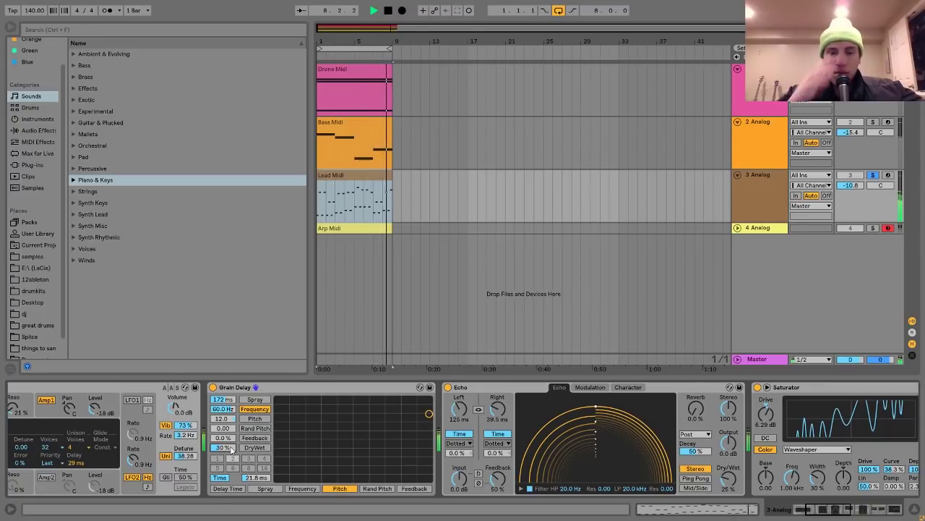
pyautogui.press('space')
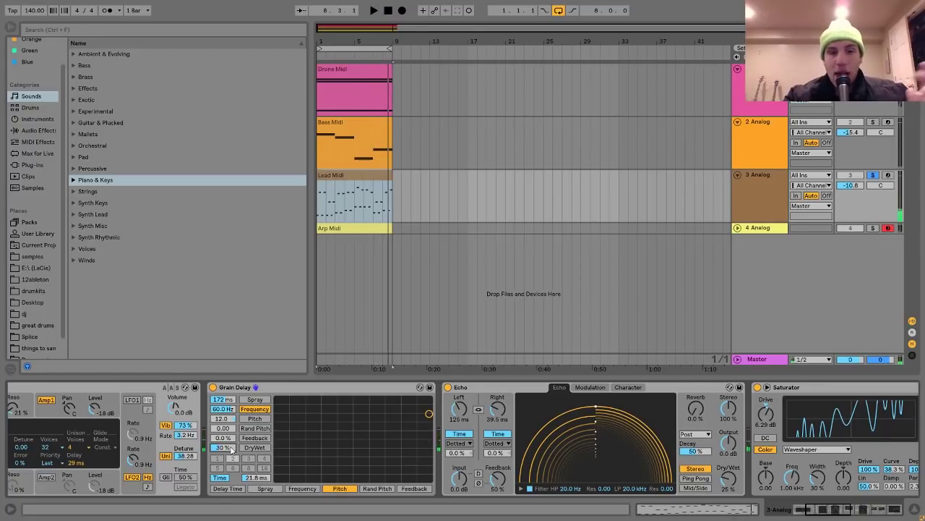
# - Audition the lead's Saturator with Dry/Wet at 100%, undo that change, and switch the device off and back on during playback
pyautogui.hscroll(10, 230, 446)
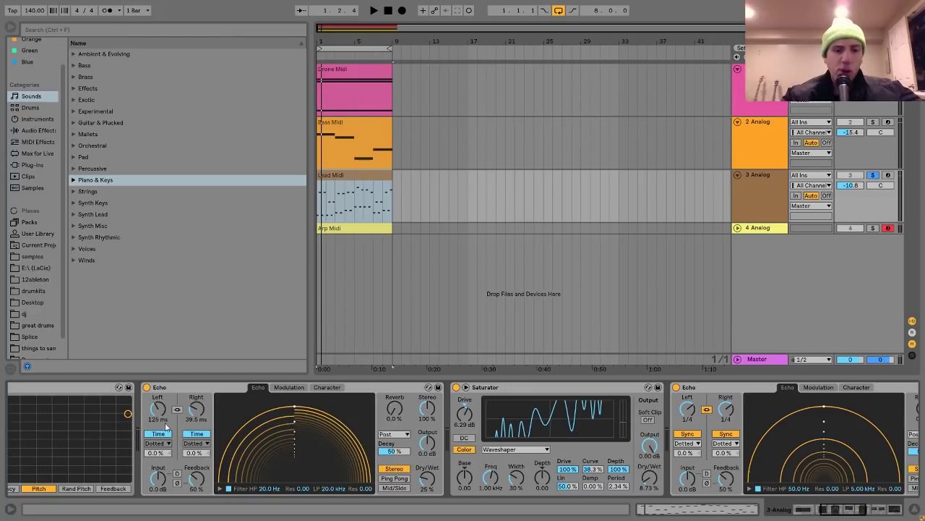
pyautogui.hscroll(5, 238, 431)
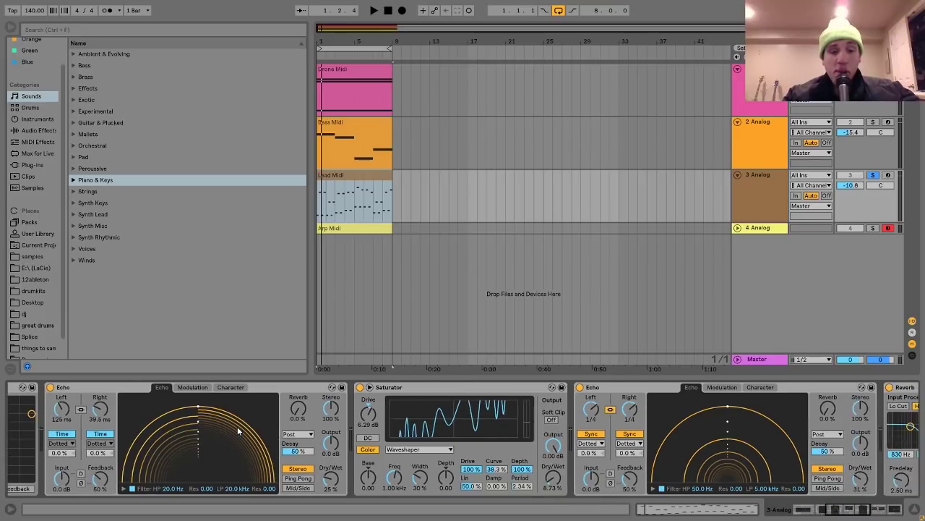
pyautogui.click(356, 389)
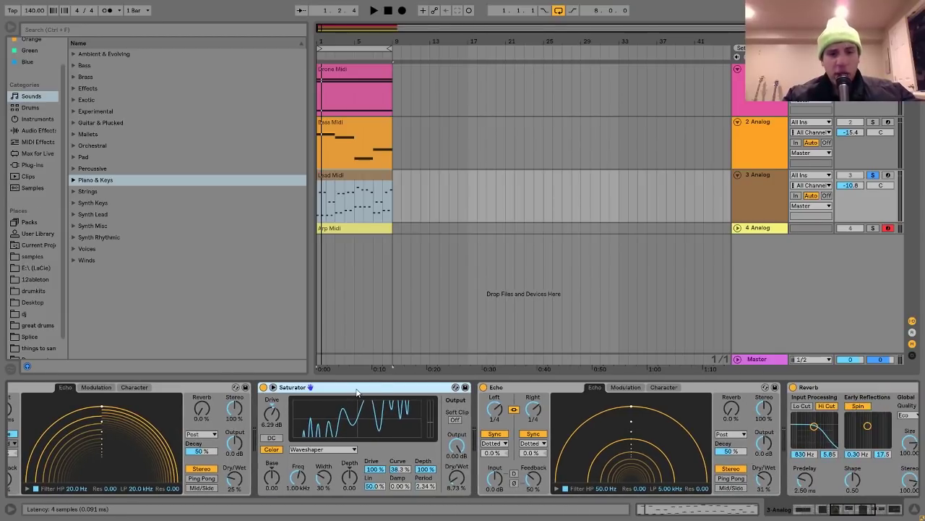
pyautogui.moveTo(458, 476); pyautogui.dragTo(457, 475)
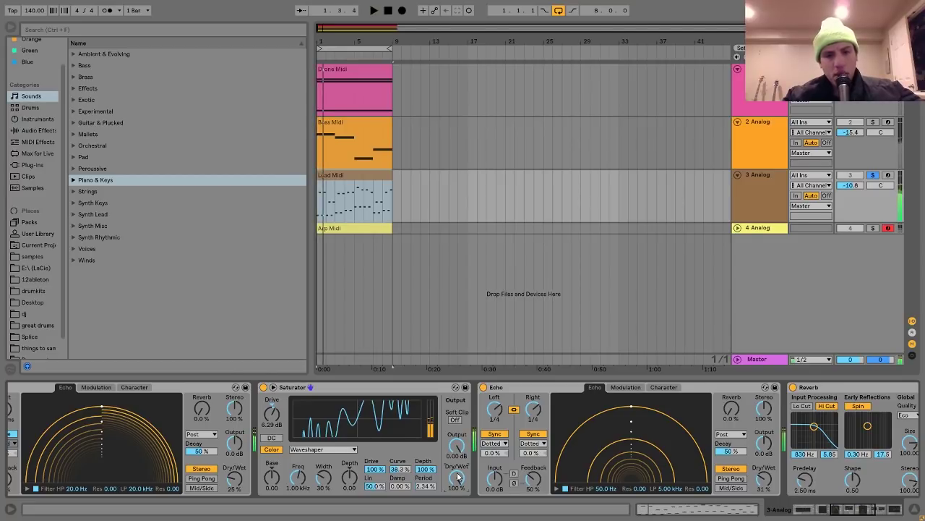
pyautogui.hotkey('ctrl', 'z')
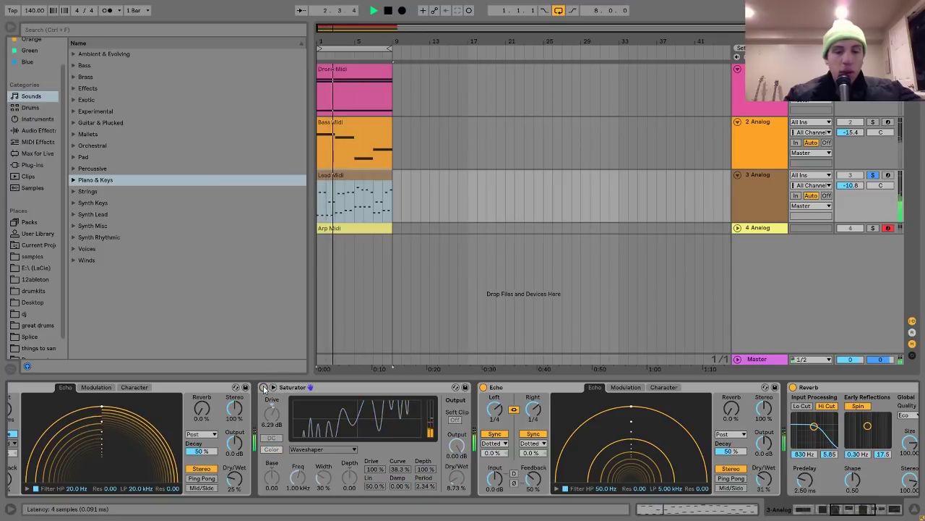
pyautogui.press('space')
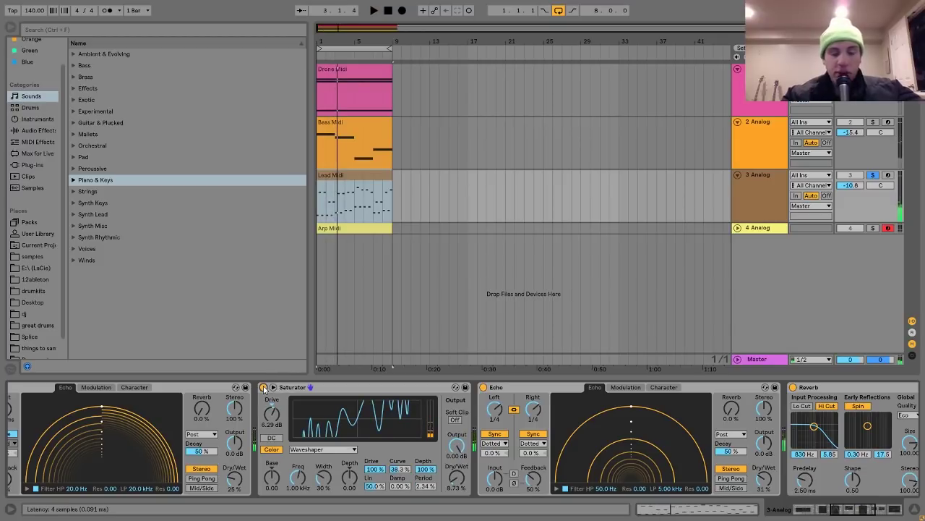
# - Compare the lead with the second Echo, the one synced to 1/4, bypassed and re-enabled during playback
pyautogui.hscroll(5, 264, 389)
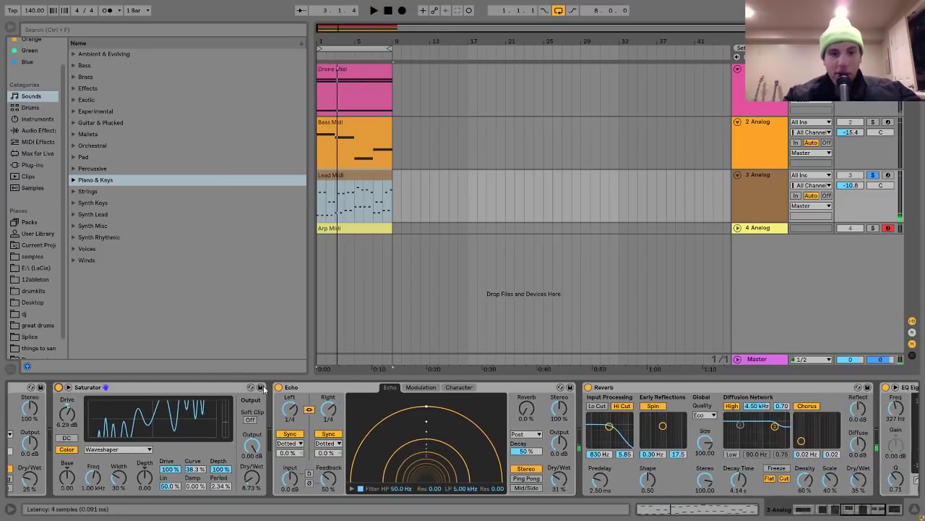
pyautogui.click(296, 390)
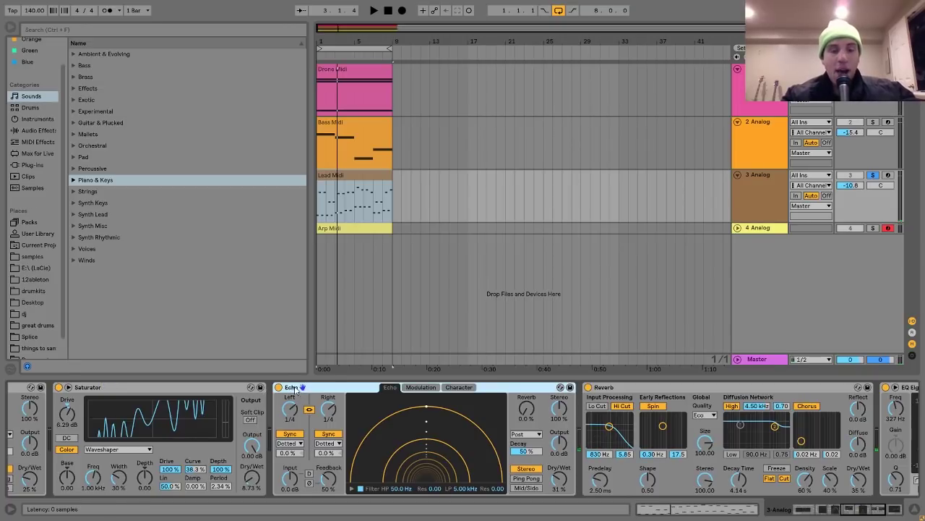
pyautogui.press('space')
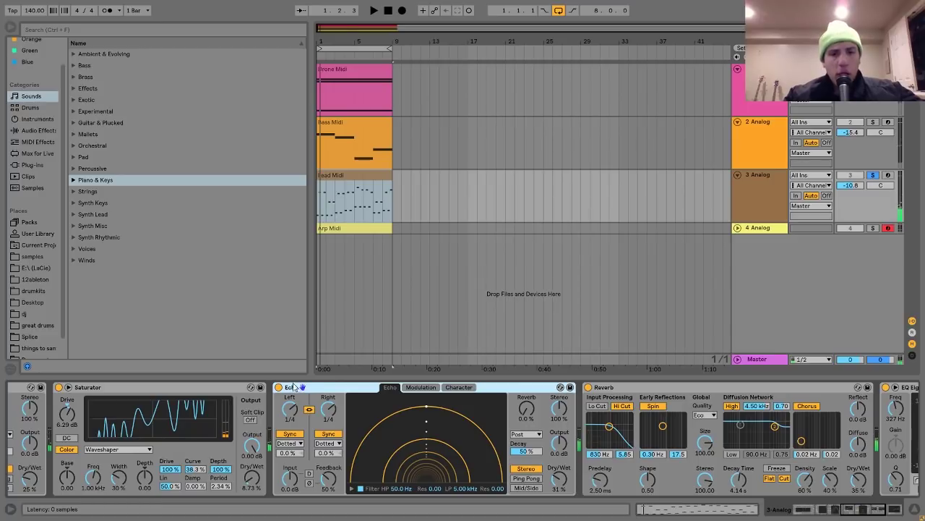
pyautogui.click(279, 388)
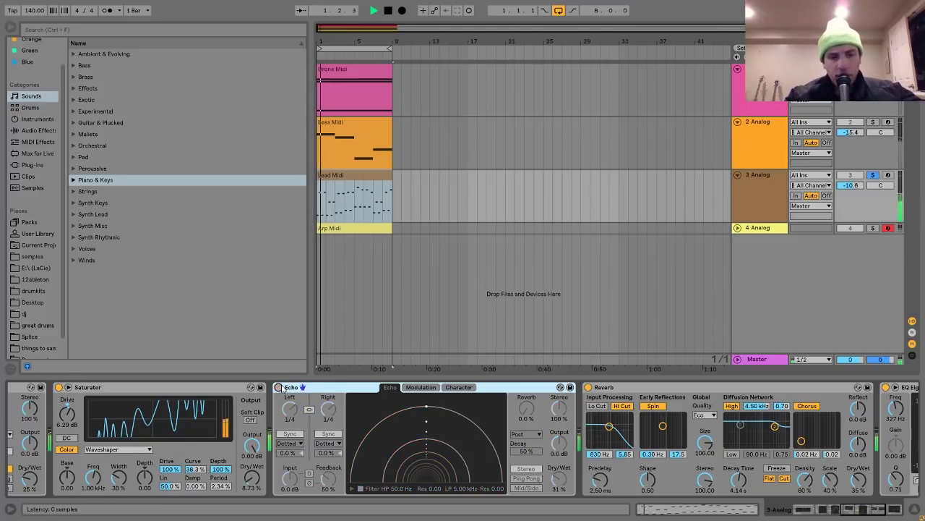
pyautogui.click(279, 387)
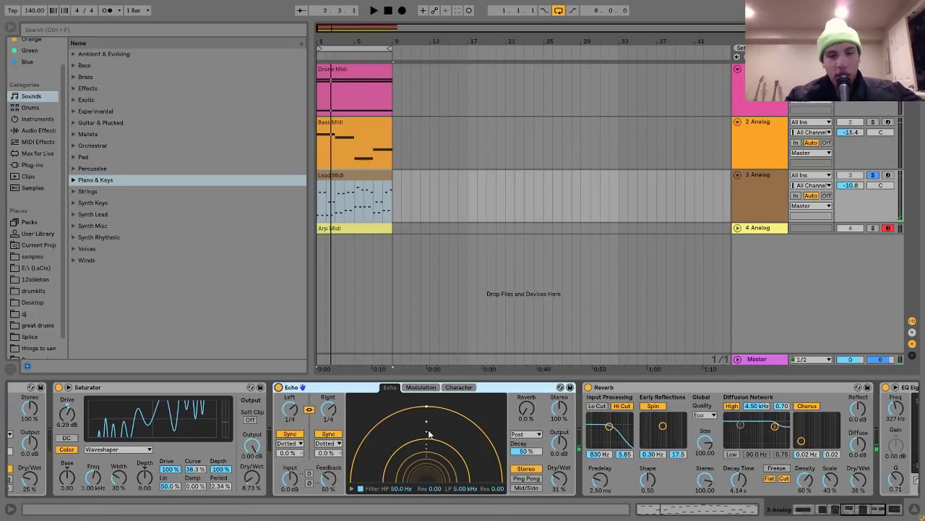
# - Audition the lead through its Reverb, select EQ Eight, and review the track's whole device chain
pyautogui.hscroll(8, 429, 434)
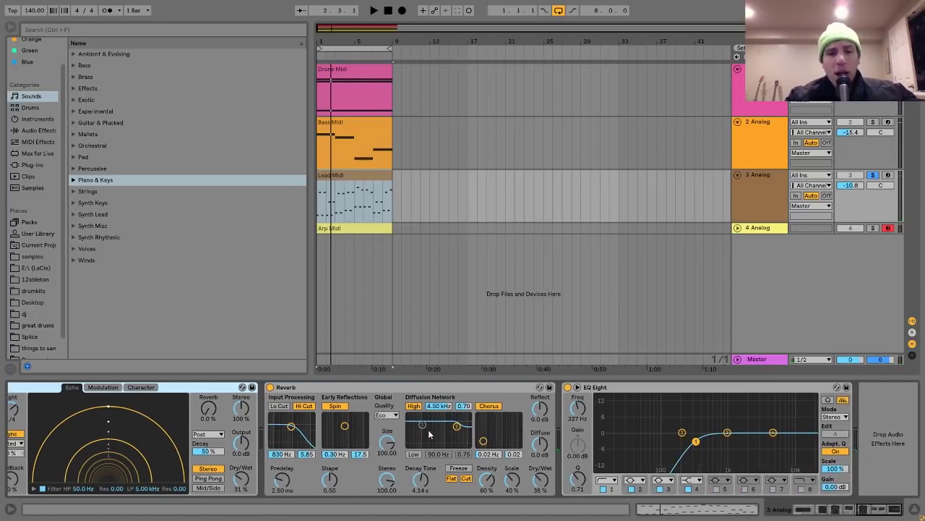
pyautogui.press('space')
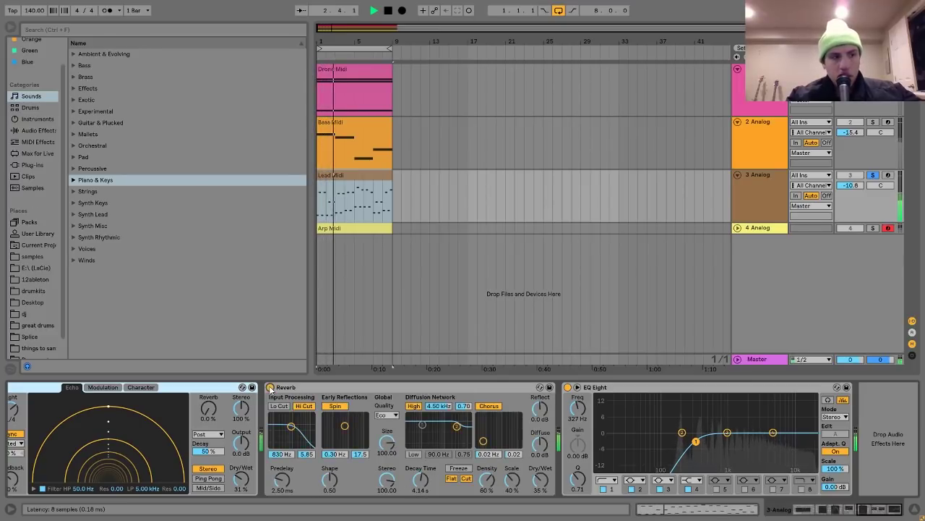
pyautogui.press('space')
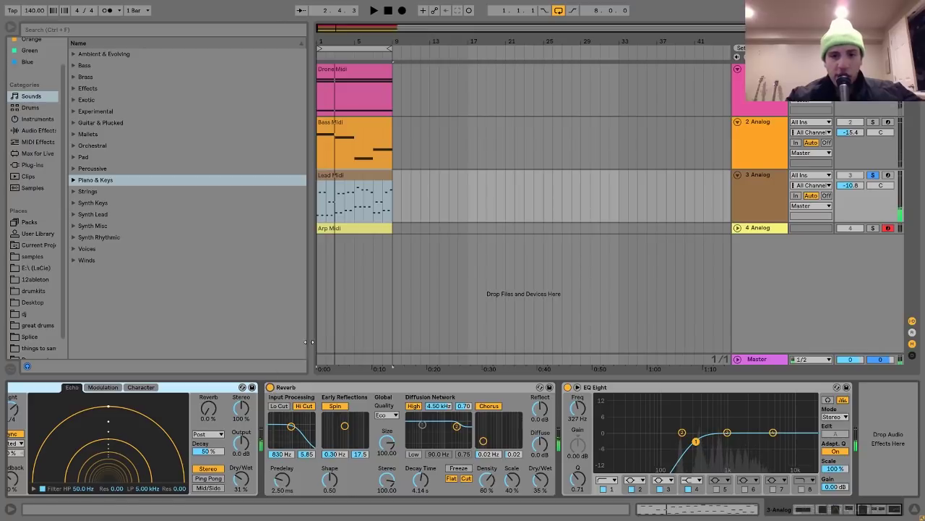
pyautogui.click(617, 389)
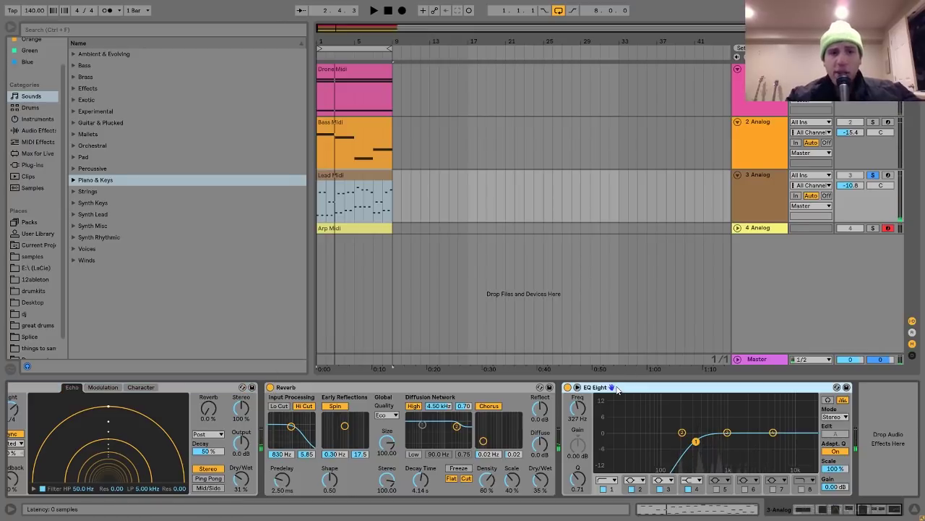
pyautogui.hscroll(-5, 570, 389)
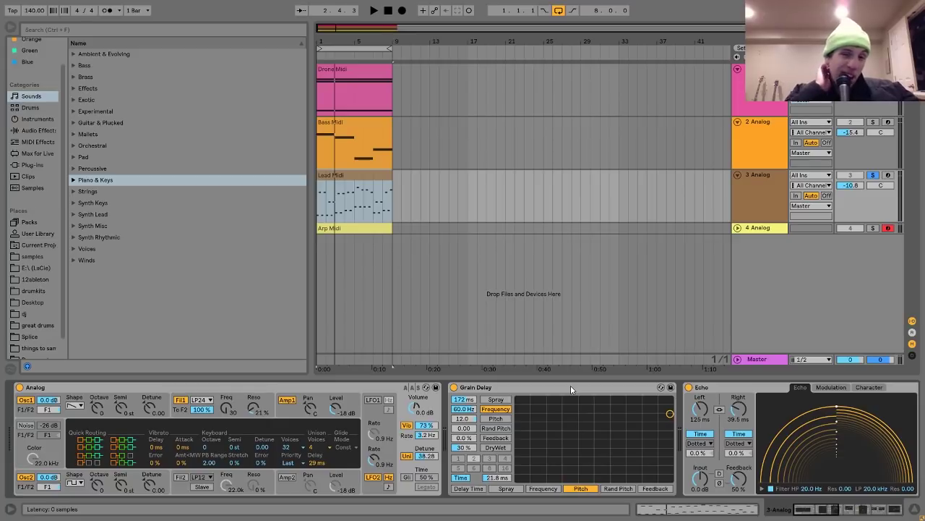
pyautogui.hscroll(2, 571, 389)
pyautogui.hscroll(8, 570, 388)
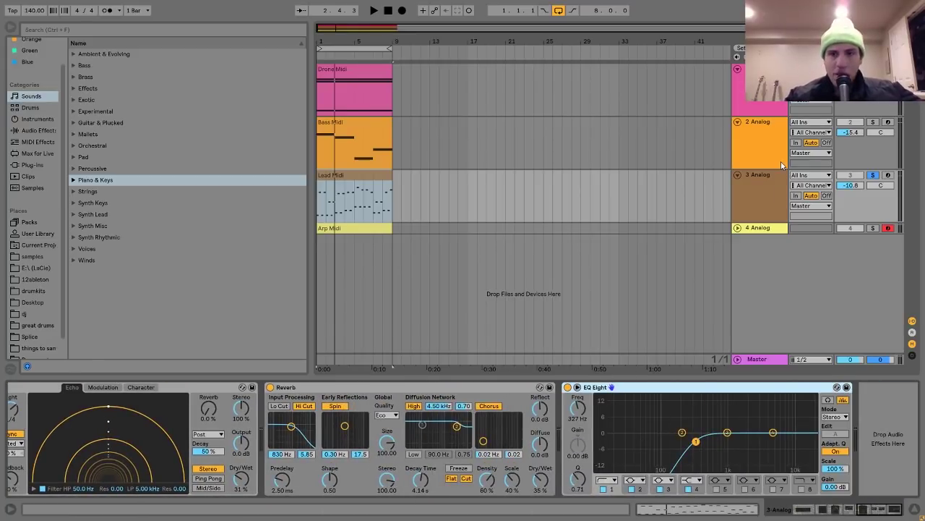
# - Unfold the arp track, solo it, and audition its clip with the track's Analog synth displayed
pyautogui.click(750, 229)
pyautogui.click(737, 228)
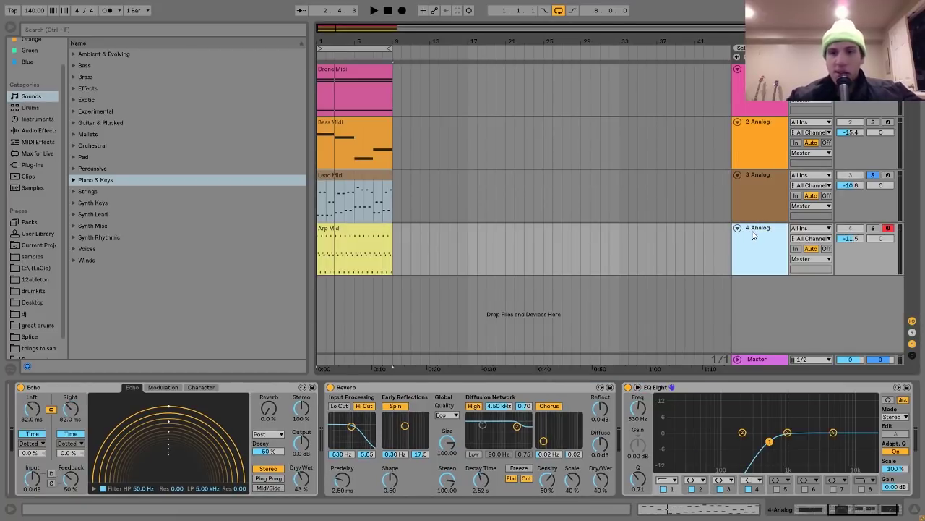
pyautogui.click(357, 234)
pyautogui.press('space')
pyautogui.hscroll(-5, 375, 438)
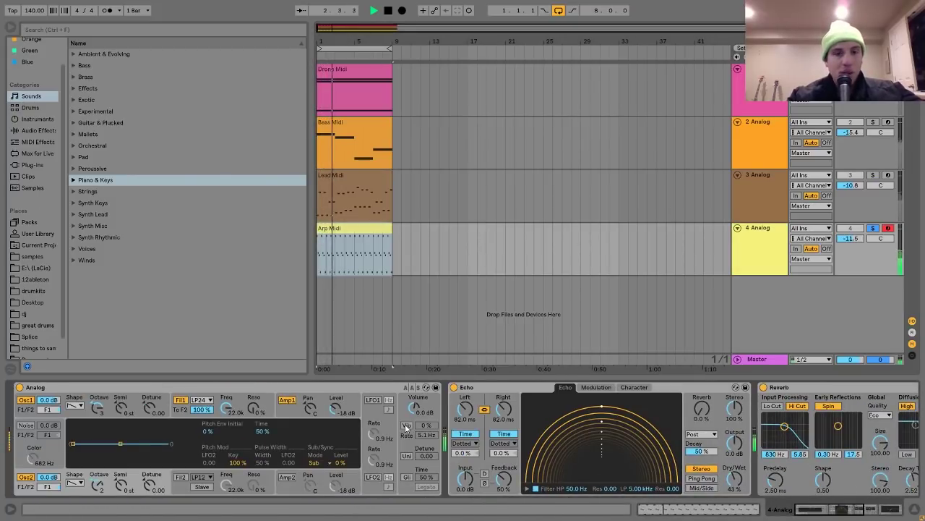
pyautogui.press('space')
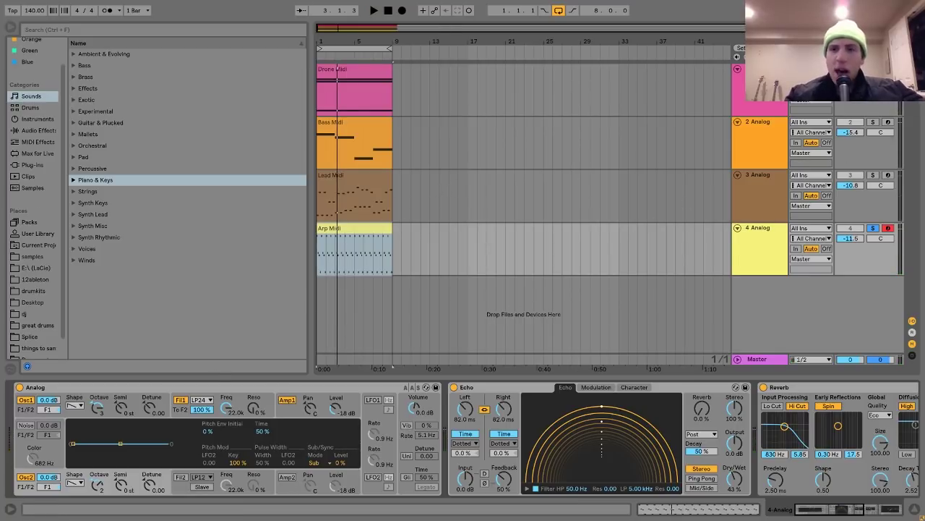
# - Play the full mix briefly with the arp unsoloed, and solo the bass and lead tracks together to audition them
pyautogui.press('space')
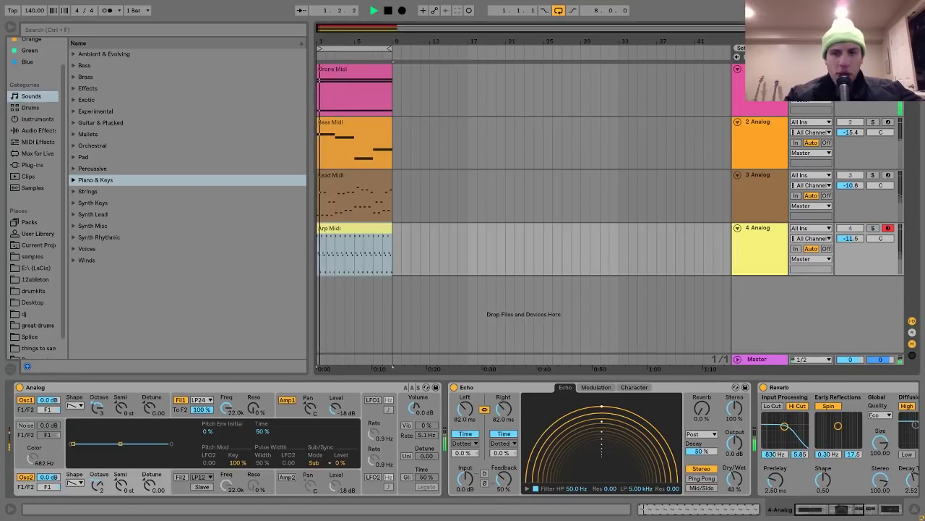
pyautogui.click(768, 126)
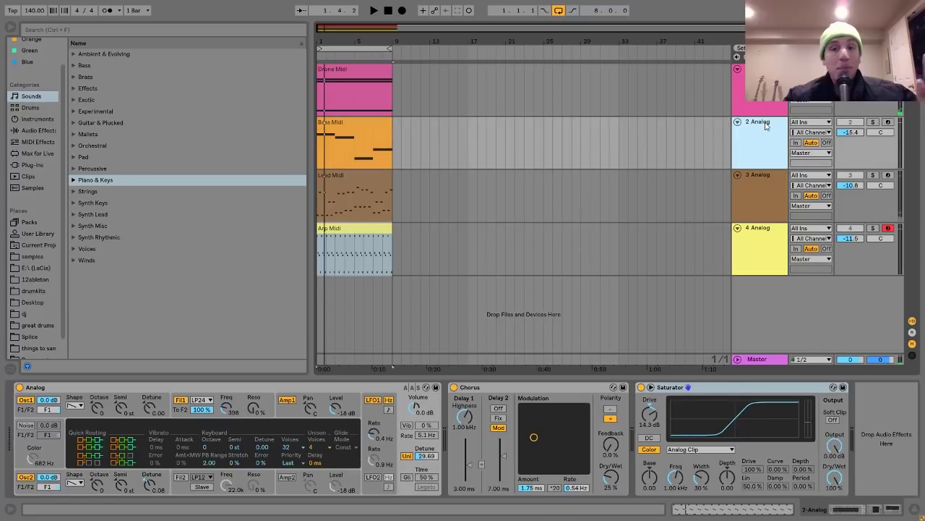
pyautogui.click(872, 123)
pyautogui.keyDown('ctrl'); pyautogui.click(873, 175); pyautogui.keyUp('ctrl')
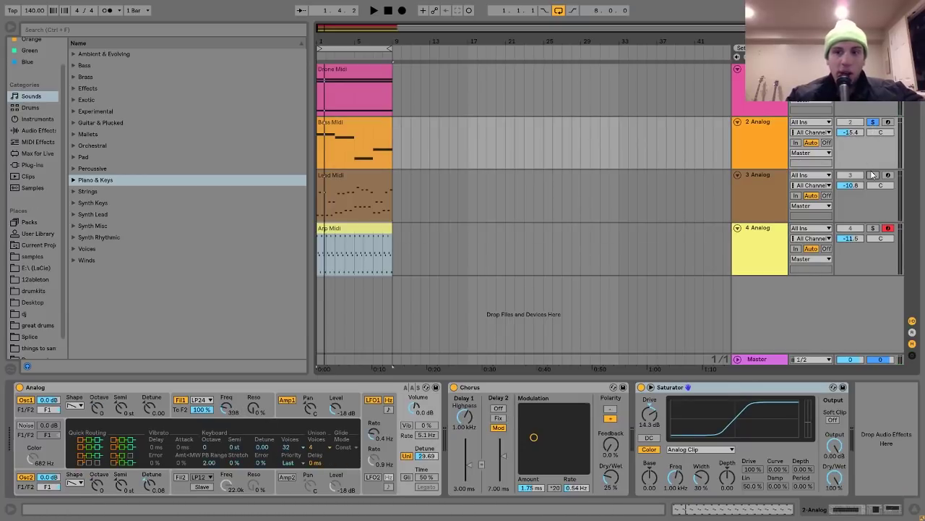
pyautogui.press('space')
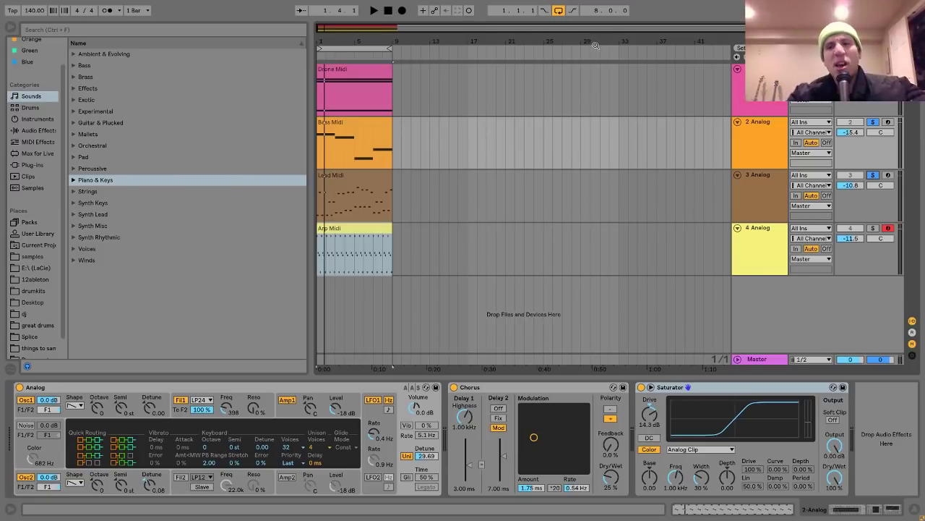
# - Solo the arp track, audition its opening bars, and open the Arp Midi clip's notes to follow them during playback
pyautogui.click(768, 246)
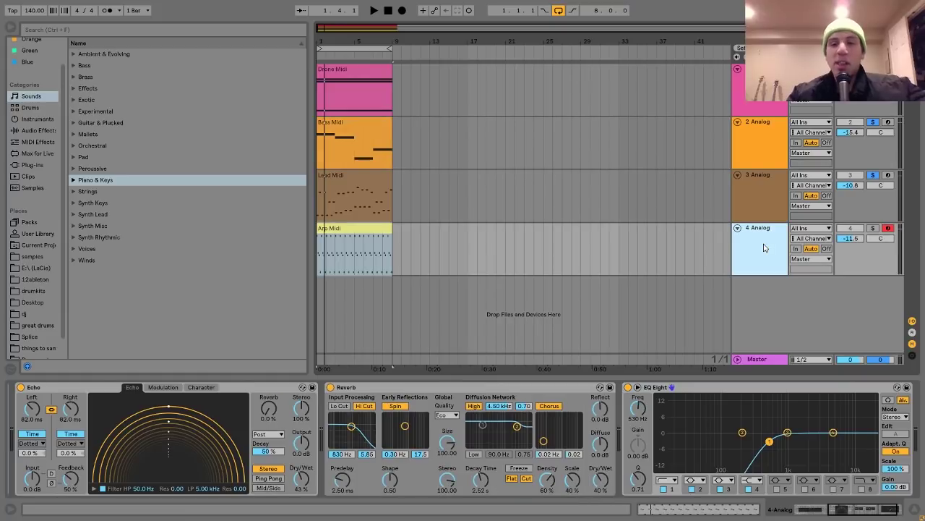
pyautogui.click(872, 228)
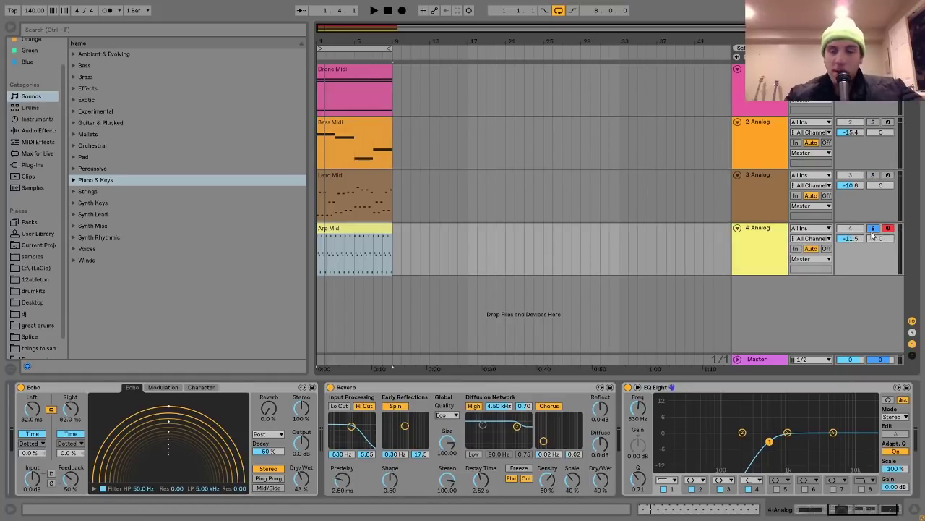
pyautogui.press('space')
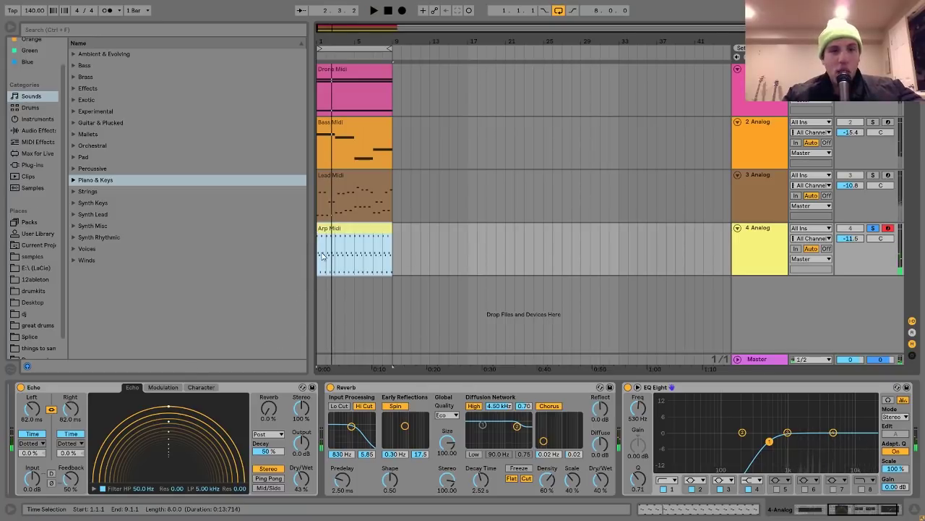
pyautogui.hotkey('shift', 'Tab')
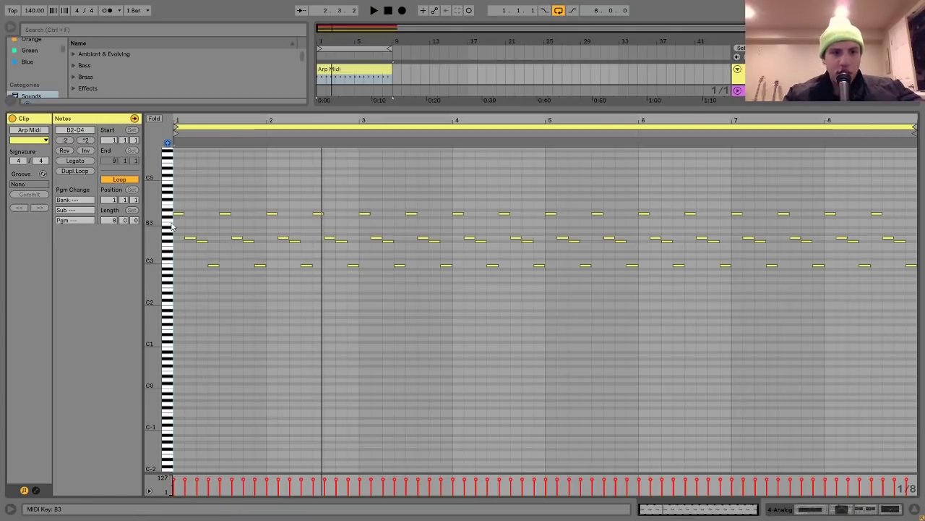
pyautogui.press('space')
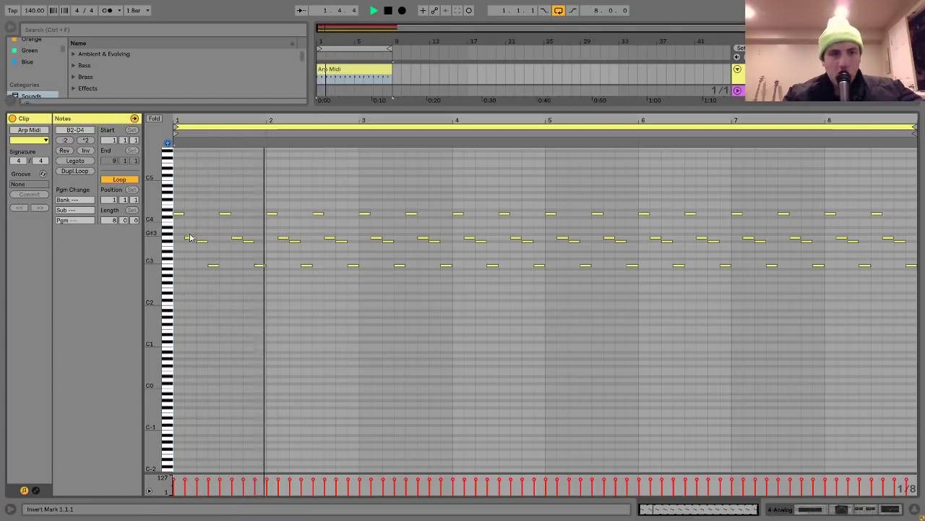
# - Show the arp track's device chain, audition it briefly, and bring its Analog synth into view
pyautogui.click(839, 510)
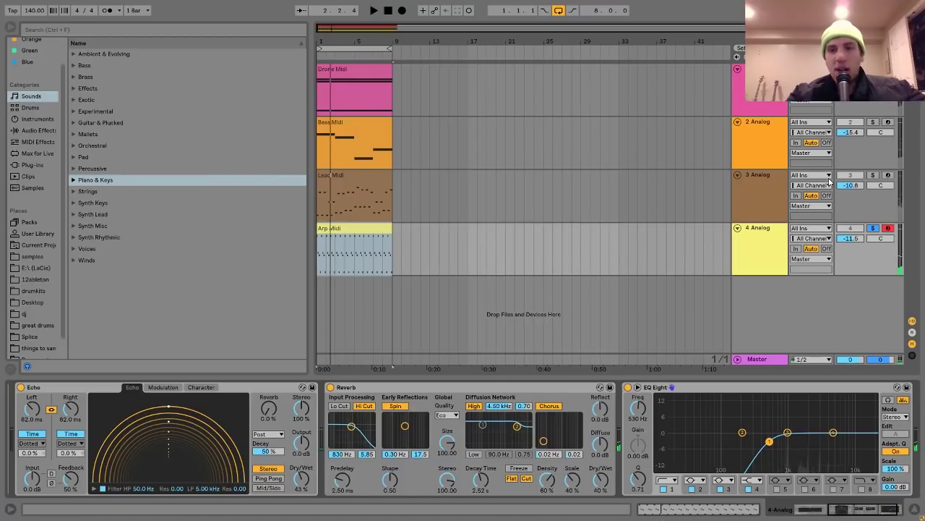
pyautogui.press('space')
pyautogui.press('space')
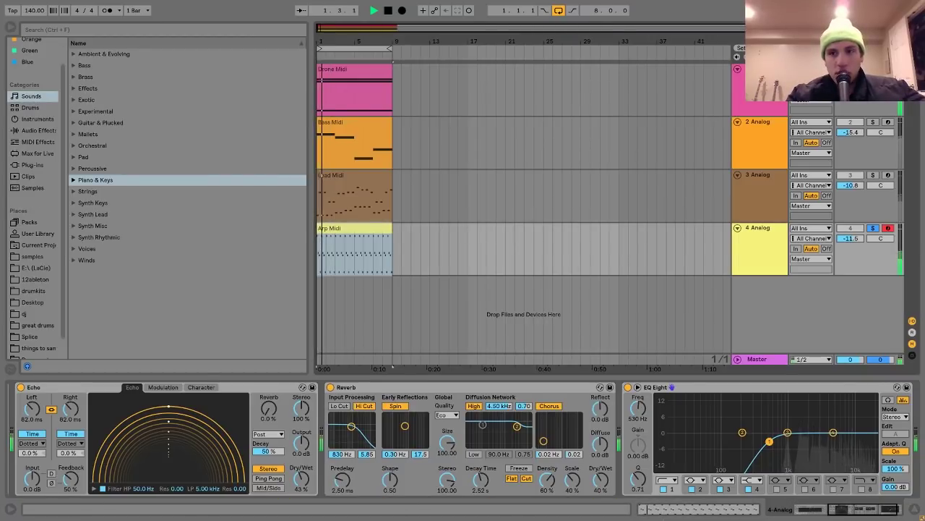
pyautogui.click(759, 255)
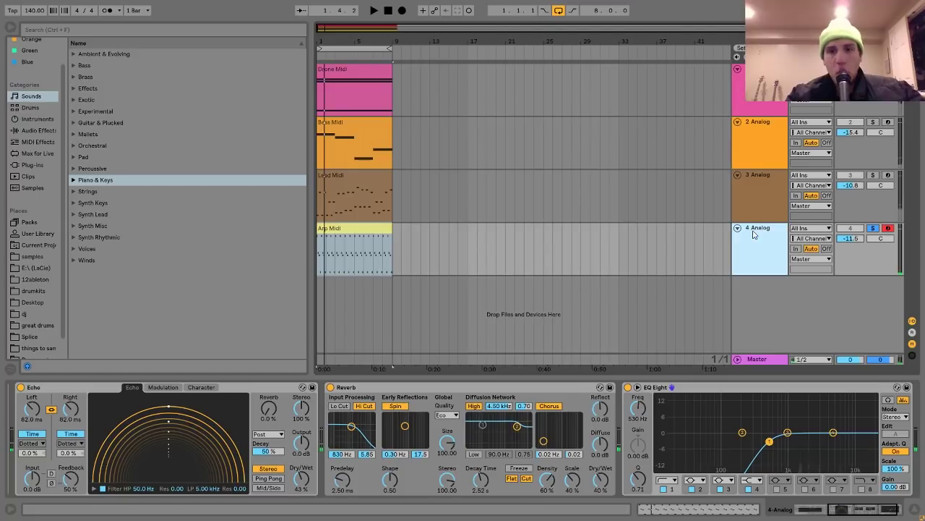
pyautogui.hscroll(-5, 729, 481)
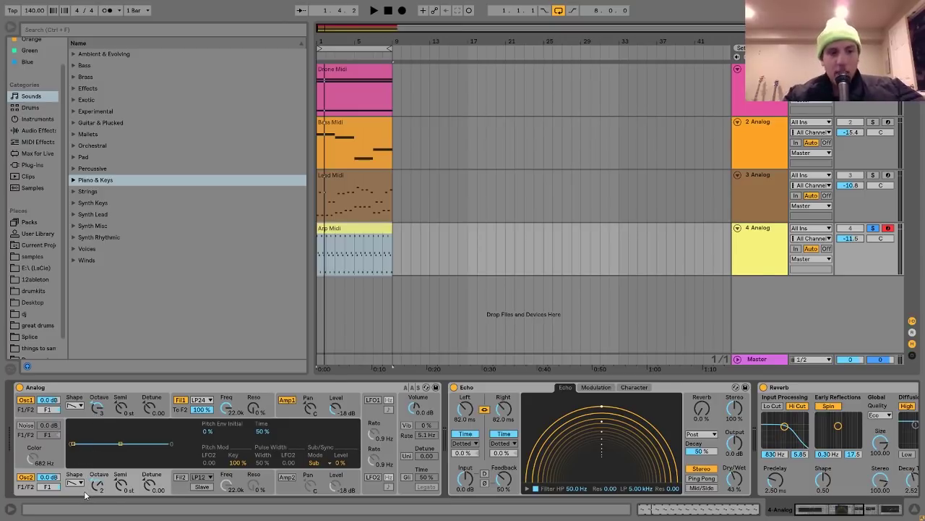
# - Audition the arp while adjusting oscillator 1's pitch envelope in Analog, and set its initial value to -68 %
pyautogui.click(61, 396)
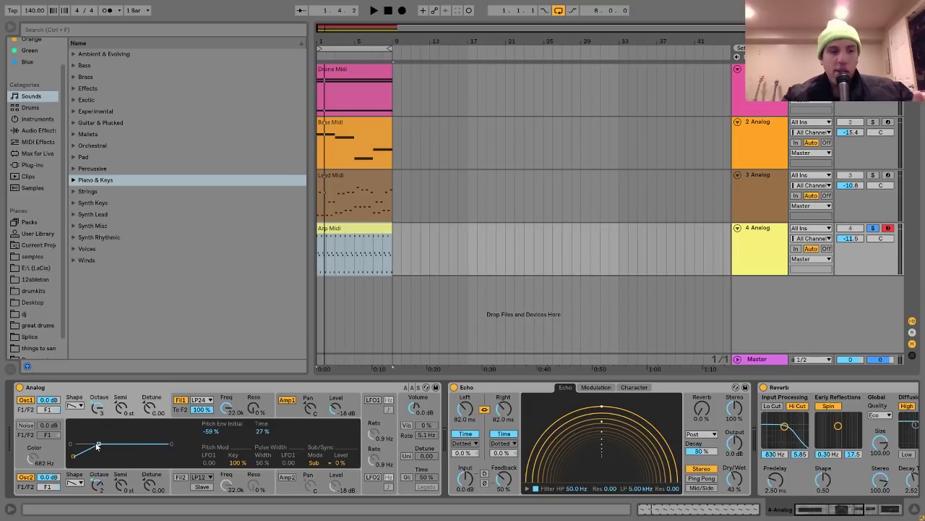
pyautogui.press('space')
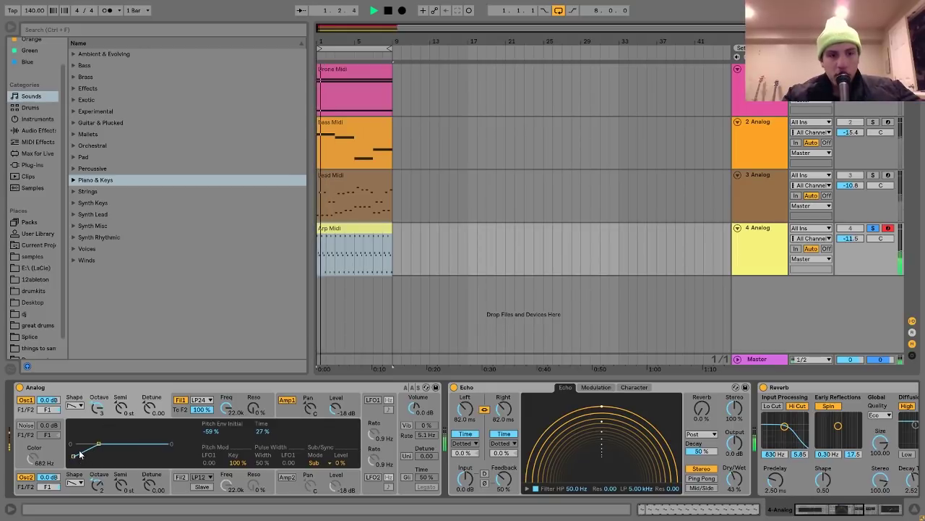
pyautogui.moveTo(73, 455); pyautogui.dragTo(73, 444)
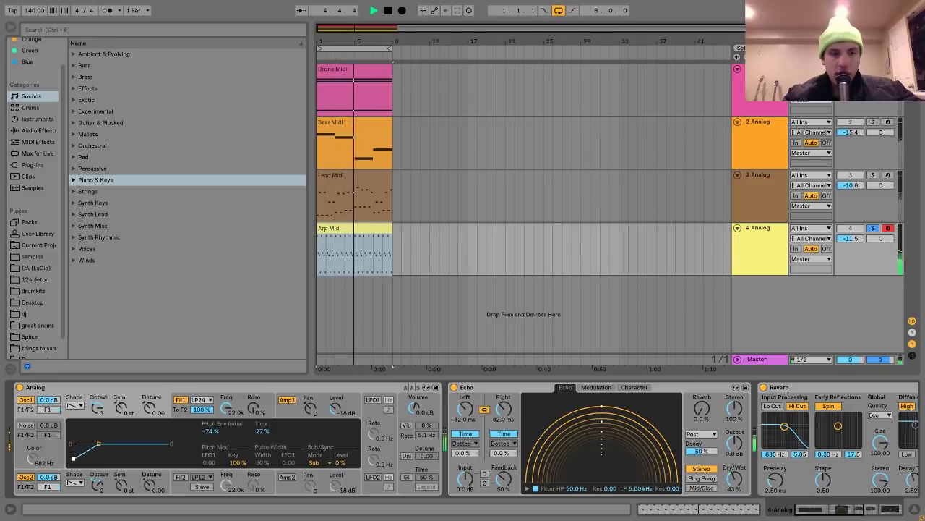
pyautogui.moveTo(73, 454); pyautogui.dragTo(74, 458)
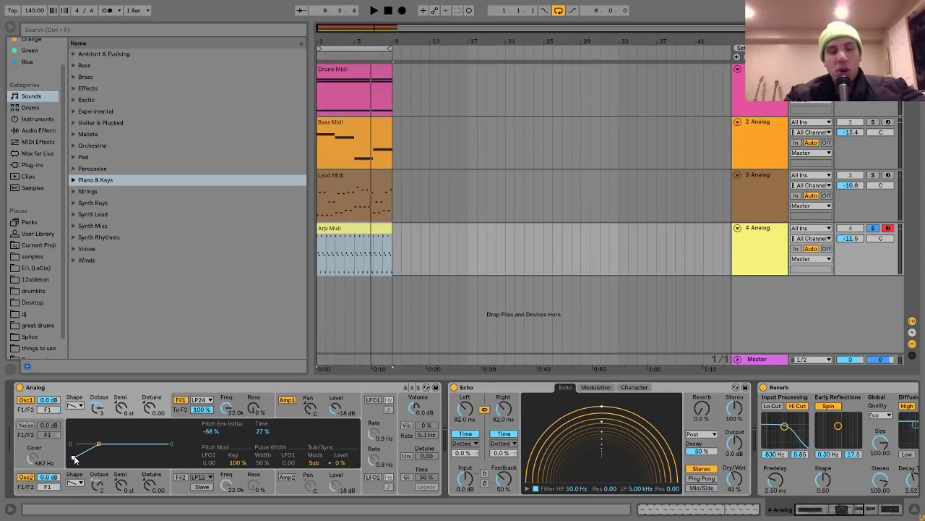
# - Display oscillator 2's pitch envelope in Analog and audition the arp while trying its initial pitch handle, leaving it at 0 %
pyautogui.click(93, 473)
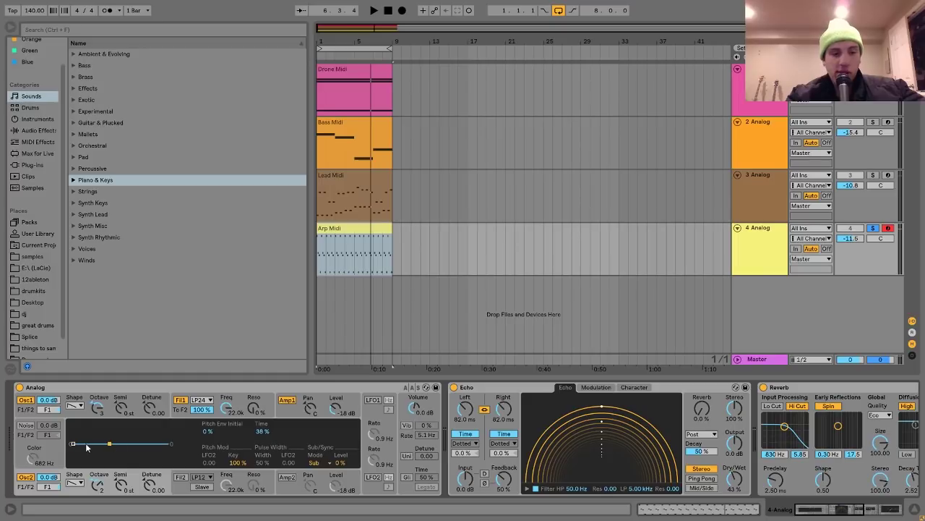
pyautogui.press('space')
pyautogui.moveTo(73, 443)
pyautogui.mouseDown()
pyautogui.moveTo(76, 460)
pyautogui.moveTo(73, 443)
pyautogui.mouseUp()
pyautogui.press('space')
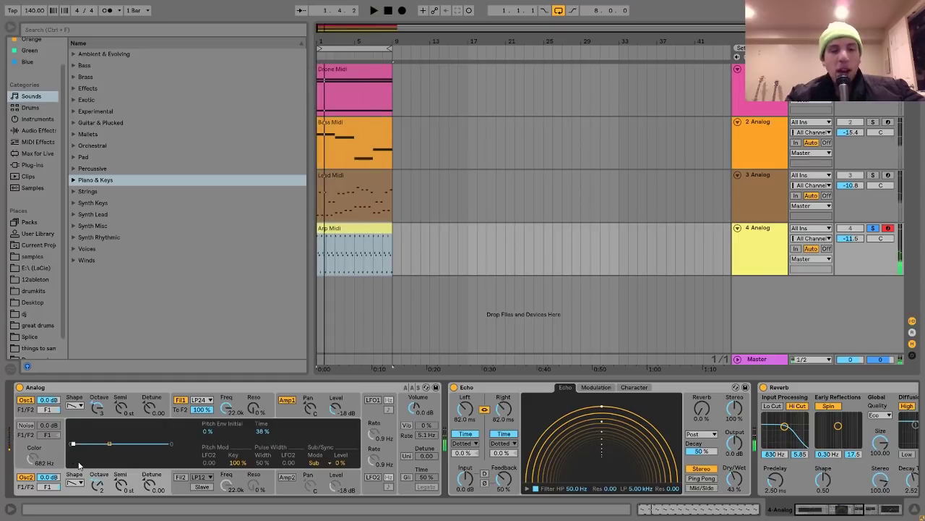
# - Review Analog's oscillator 1 pitch envelope, filter 1 and amp 1 envelope settings, and audition the arp briefly
pyautogui.click(66, 398)
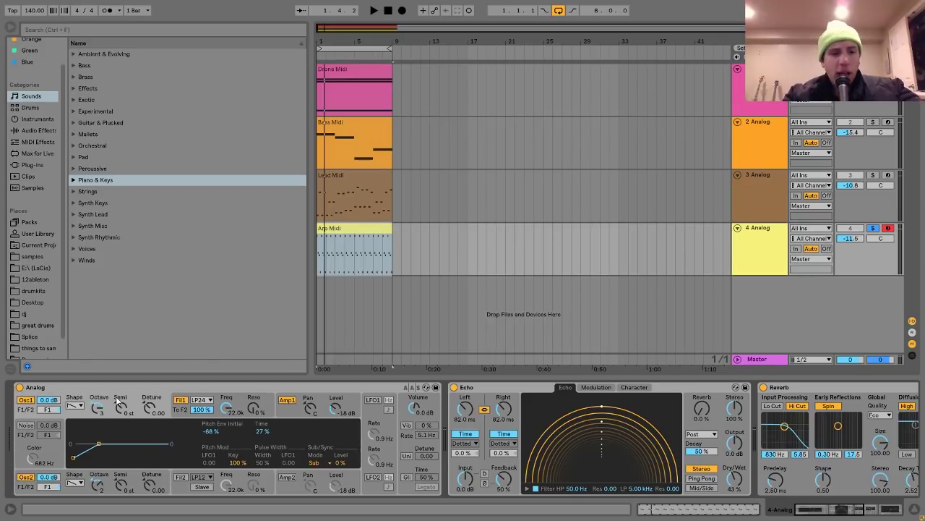
pyautogui.click(171, 414)
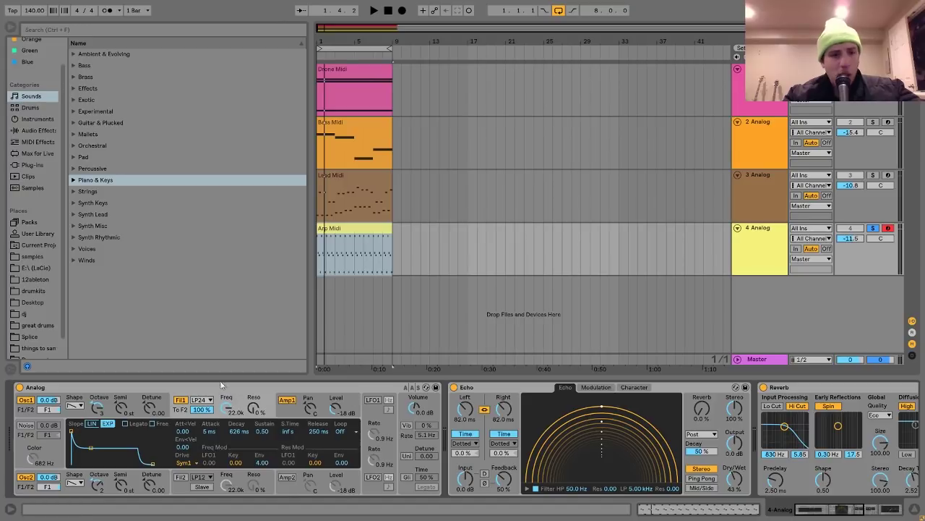
pyautogui.click(288, 402)
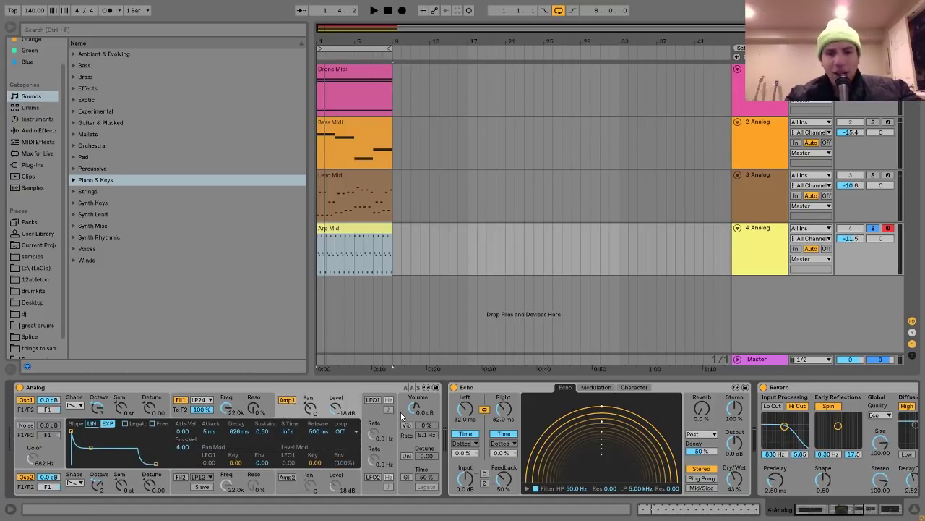
pyautogui.press('space')
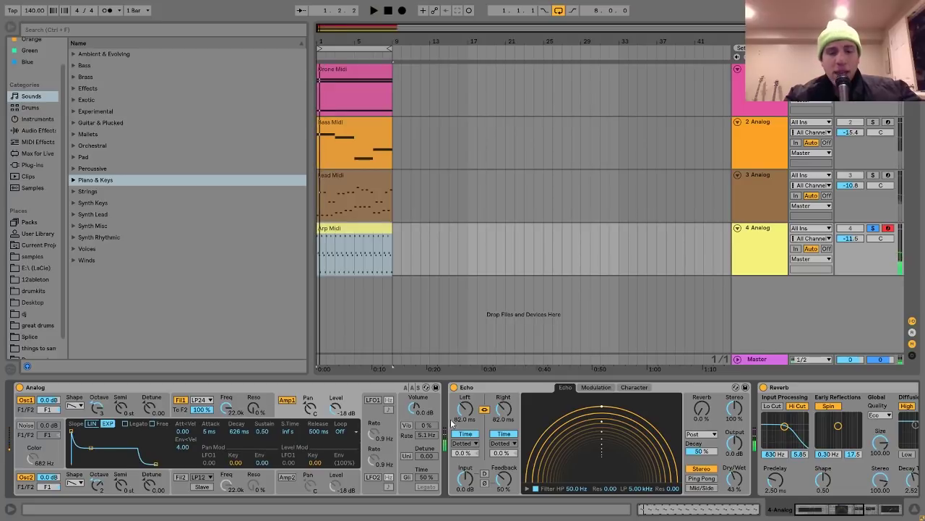
# - Select the arp's Echo and audition the track while switching the effect off and on again to compare
pyautogui.hscroll(10, 309, 418)
pyautogui.hscroll(-3, 309, 418)
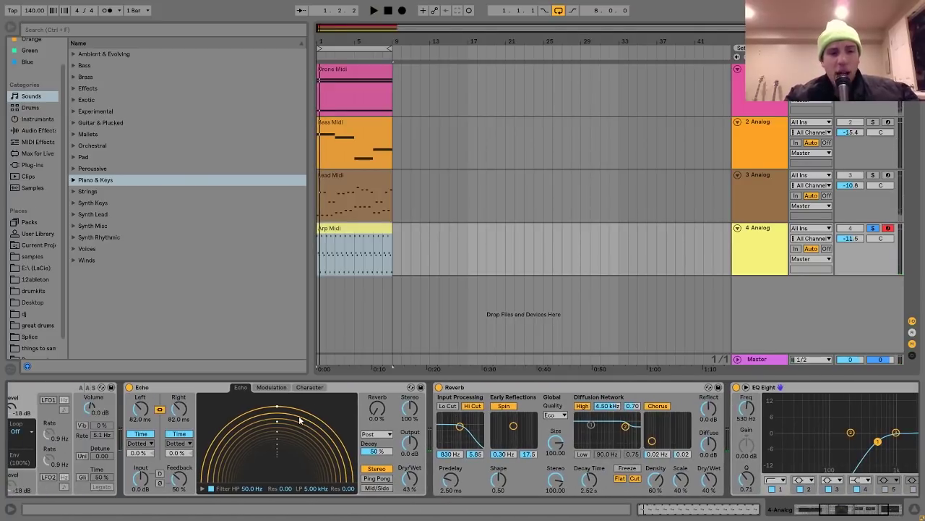
pyautogui.click(199, 386)
pyautogui.press('space')
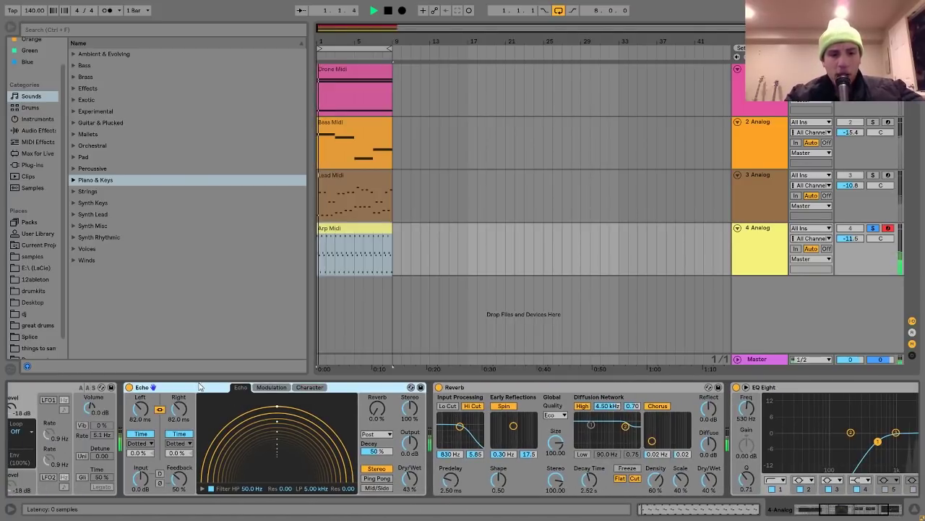
pyautogui.click(128, 386)
pyautogui.click(129, 387)
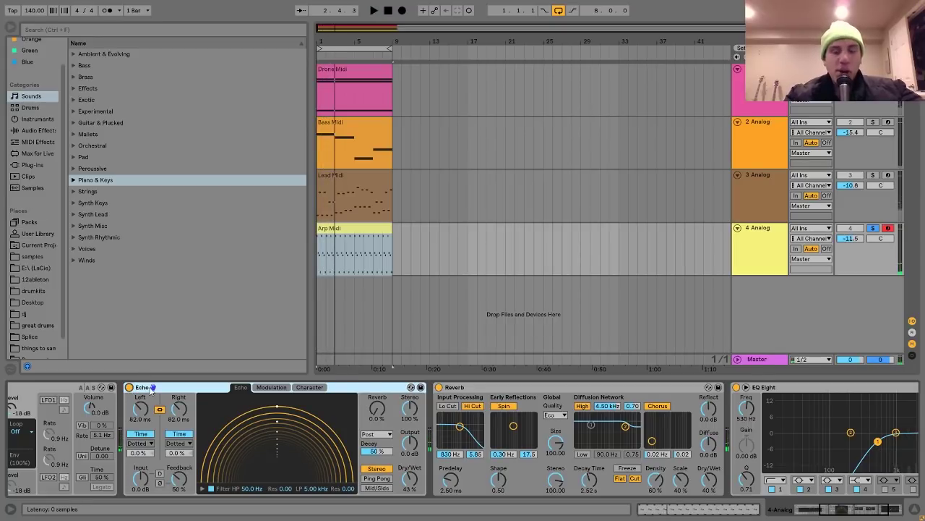
# - Review the arp's effects from Echo through Reverb to EQ Eight, and unsolo the arp track
pyautogui.hscroll(5, 151, 389)
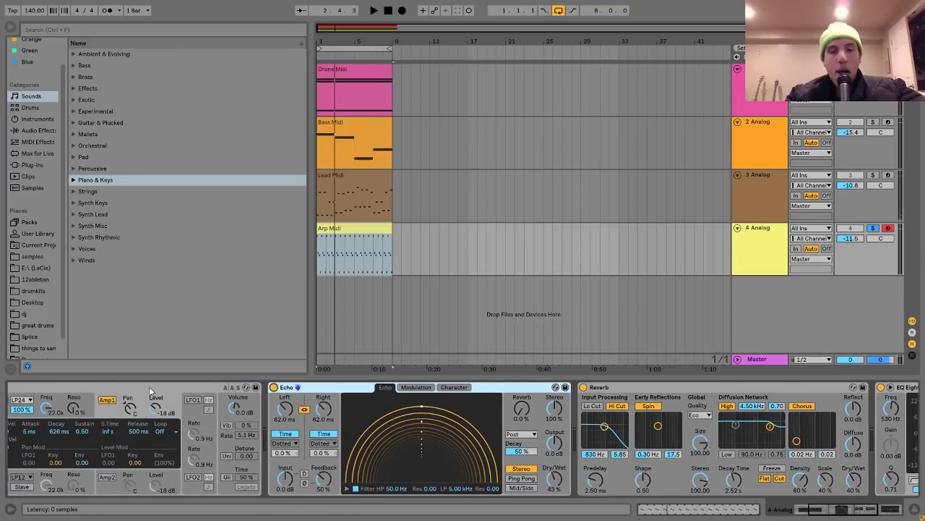
pyautogui.hscroll(-5, 380, 408)
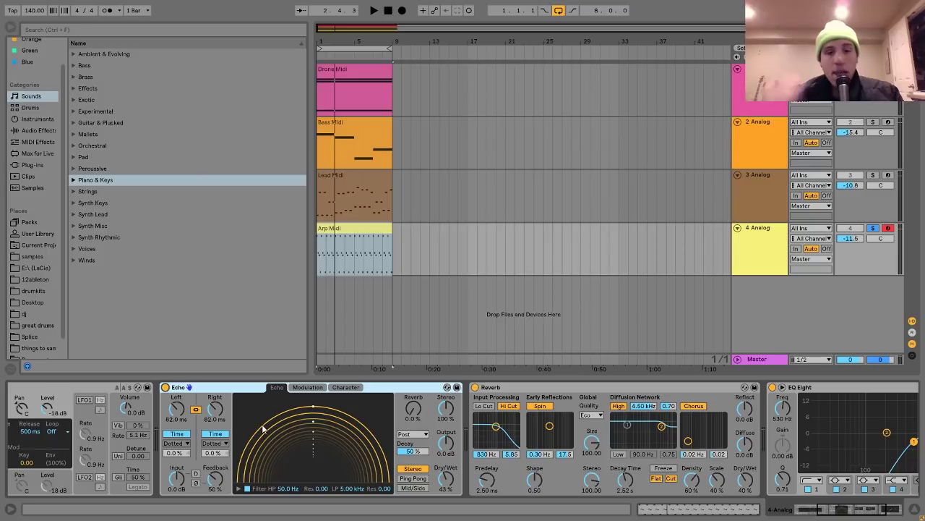
pyautogui.hscroll(3, 263, 427)
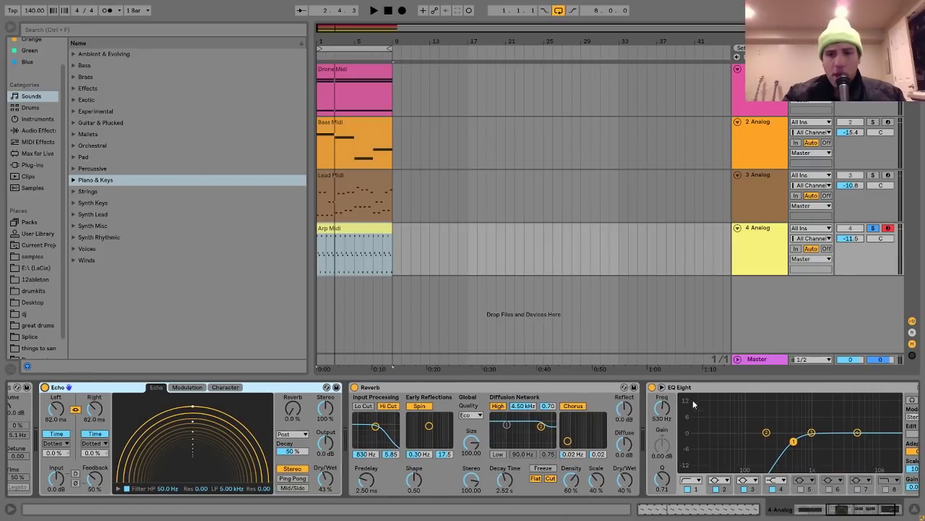
pyautogui.hscroll(1, 684, 389)
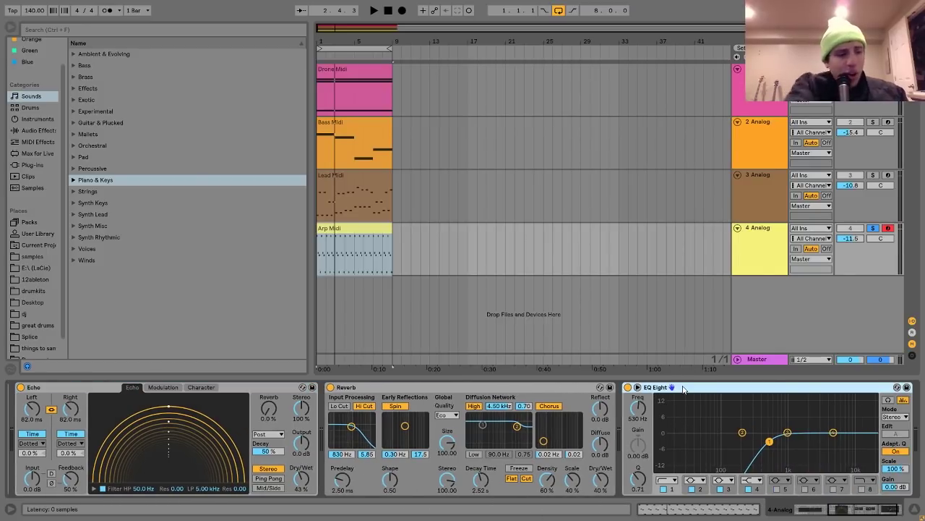
pyautogui.click(873, 229)
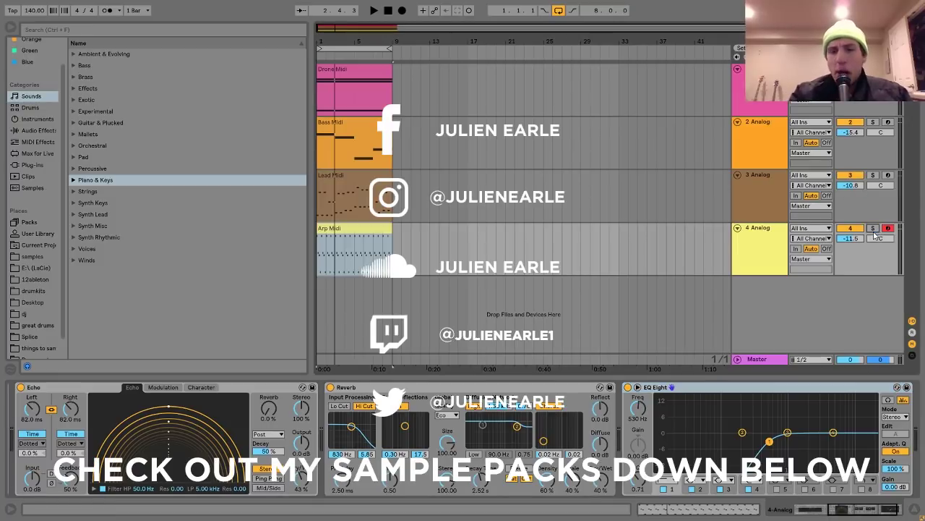